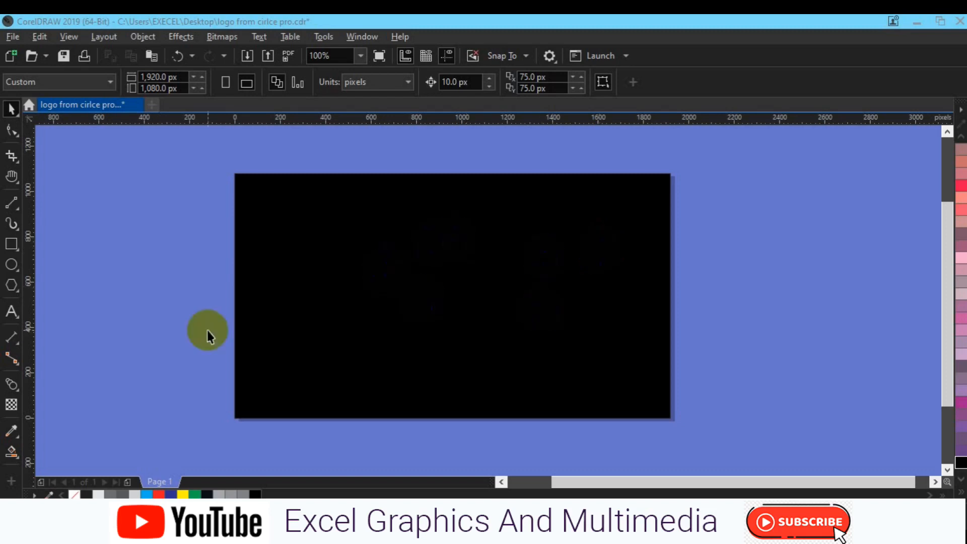
Step: Add the artistic text "SHADOW" on the left half of the black page
{"action": "left_click", "coordinate": [13, 313]}
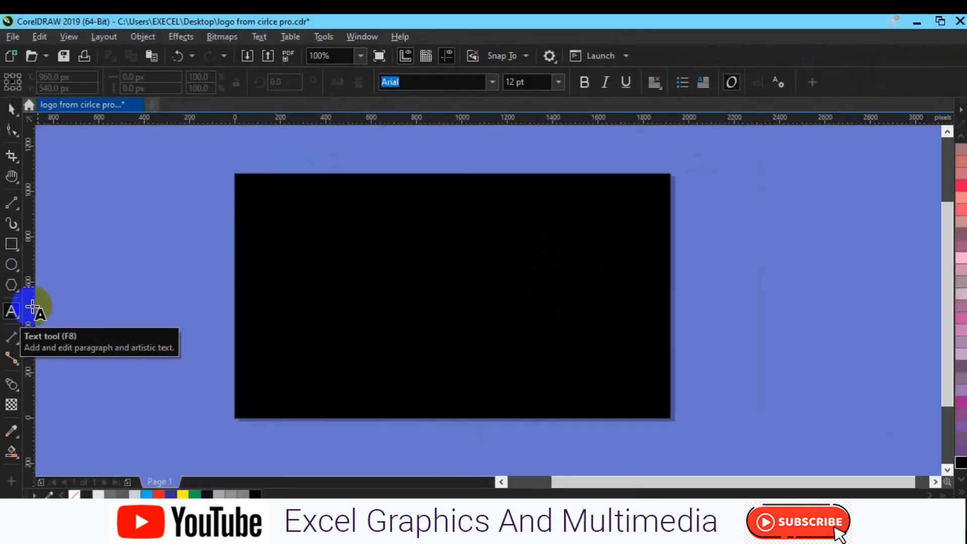
{"action": "left_click", "coordinate": [289, 281]}
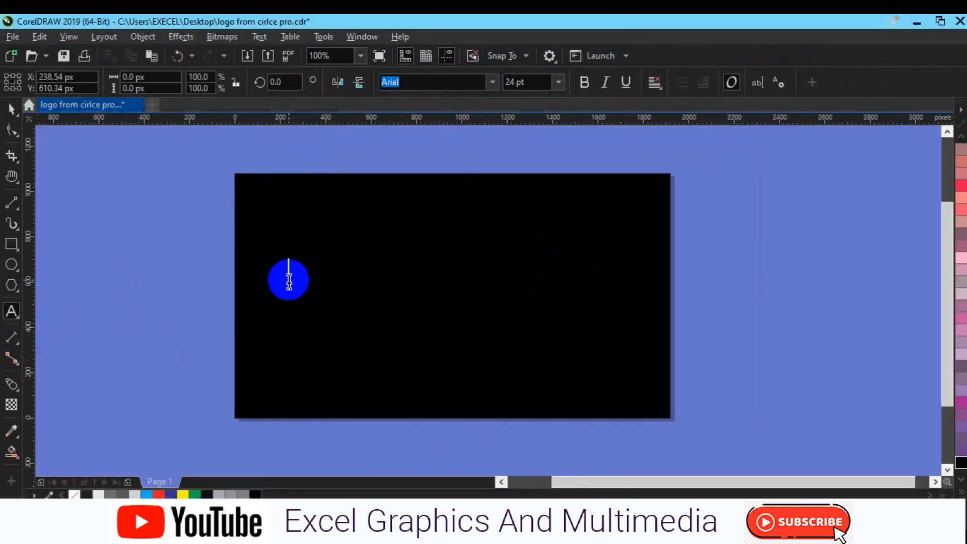
{"action": "type", "text": "SHADOW"}
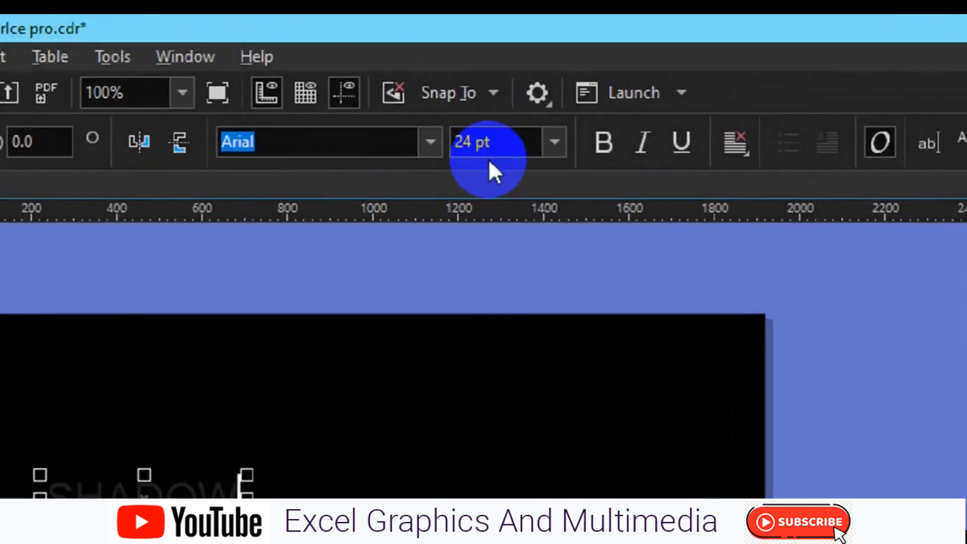
Step: Make the SHADOW text bold and fill it with a light grey, near-white color
{"action": "left_click", "coordinate": [620, 153]}
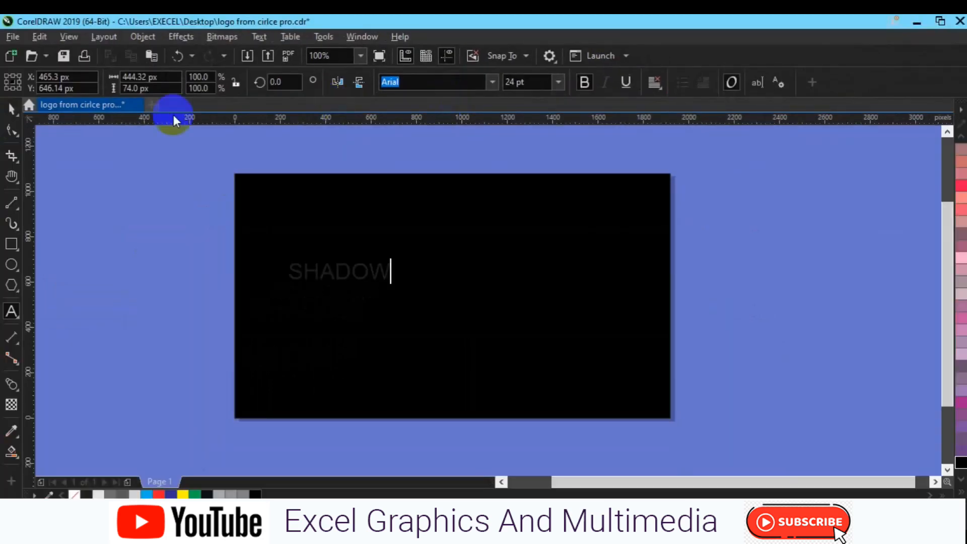
{"action": "left_click", "coordinate": [12, 108]}
{"action": "left_click", "coordinate": [294, 257]}
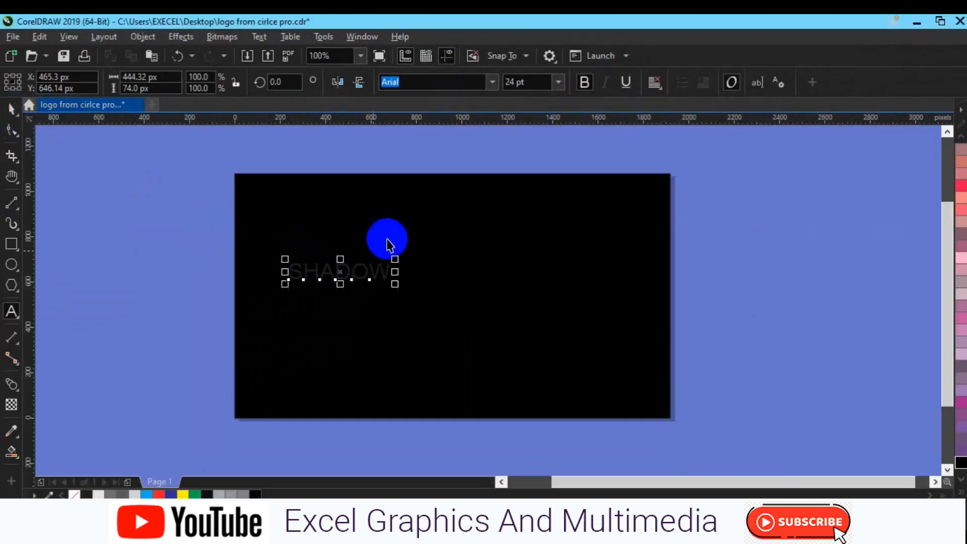
{"action": "left_click", "coordinate": [585, 82]}
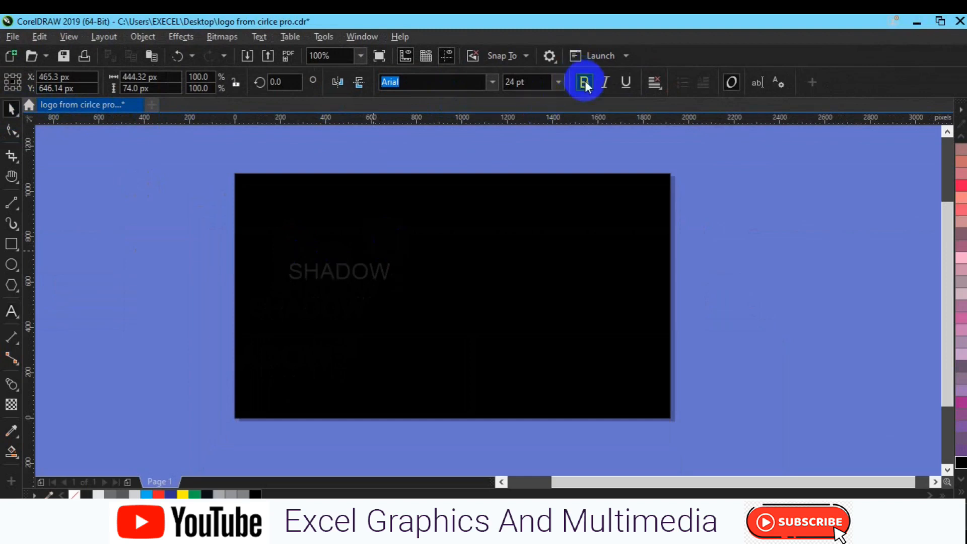
{"action": "left_click", "coordinate": [584, 83]}
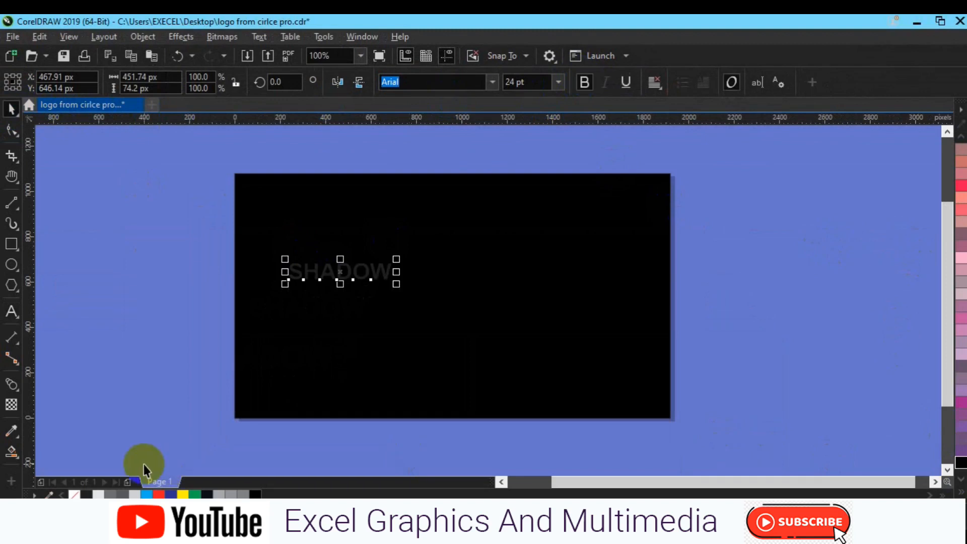
{"action": "left_click", "coordinate": [100, 495]}
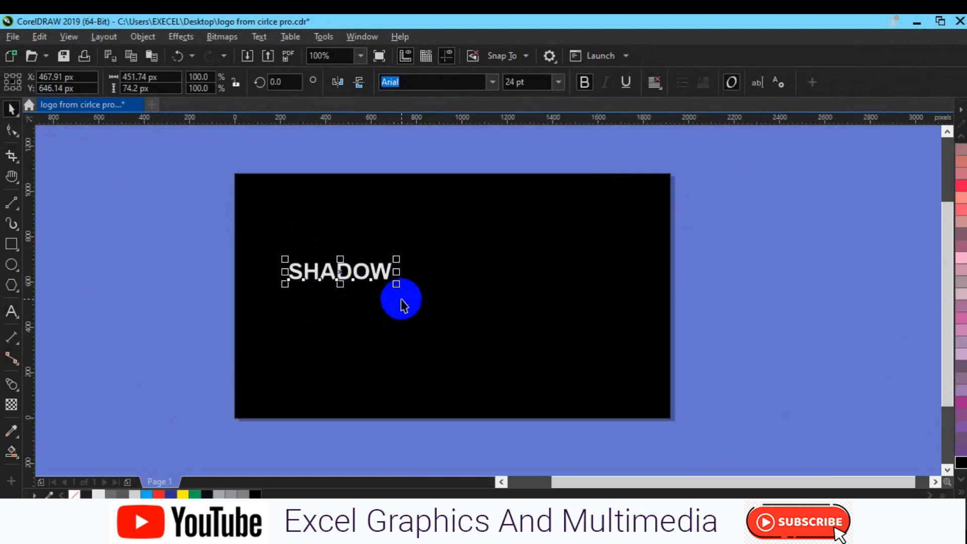
Step: Set the SHADOW text's font size to 100 pt and center it on the page
{"action": "key", "text": "p"}
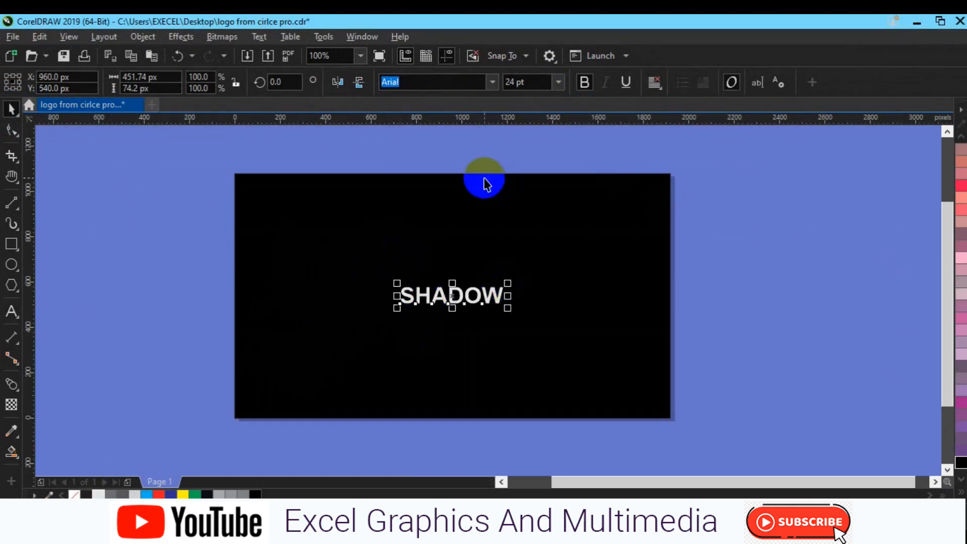
{"action": "left_click", "coordinate": [513, 82]}
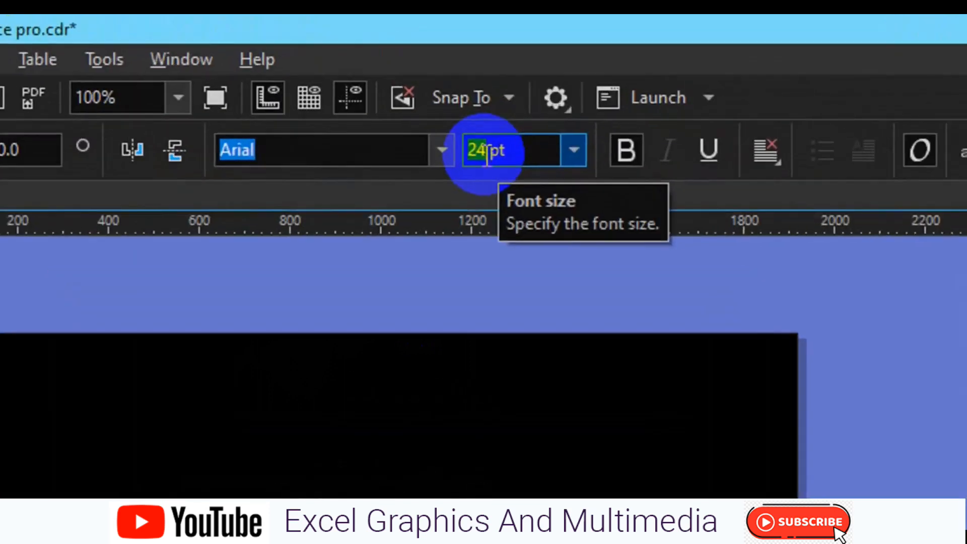
{"action": "key", "text": "BackSpace"}
{"action": "type", "text": "100"}
{"action": "key", "text": "Return"}
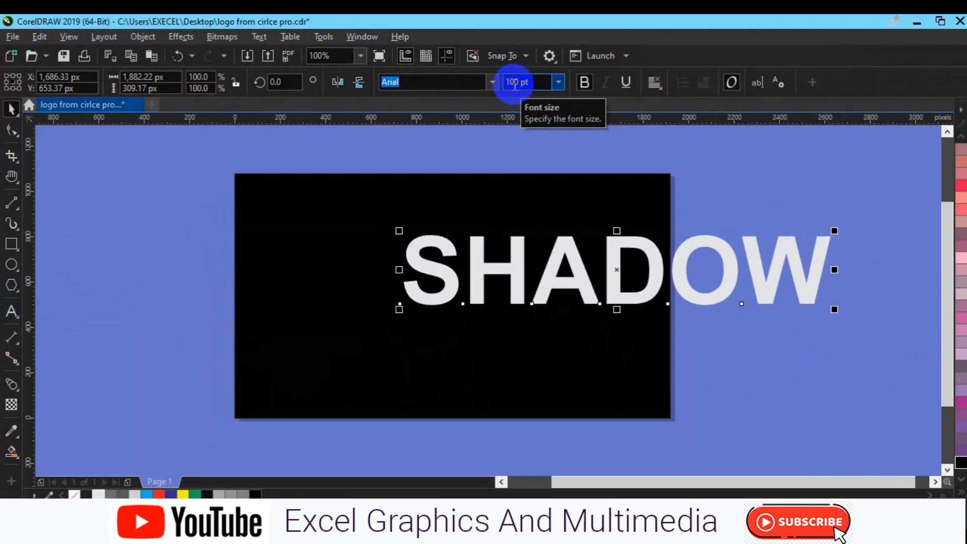
{"action": "key", "text": "p"}
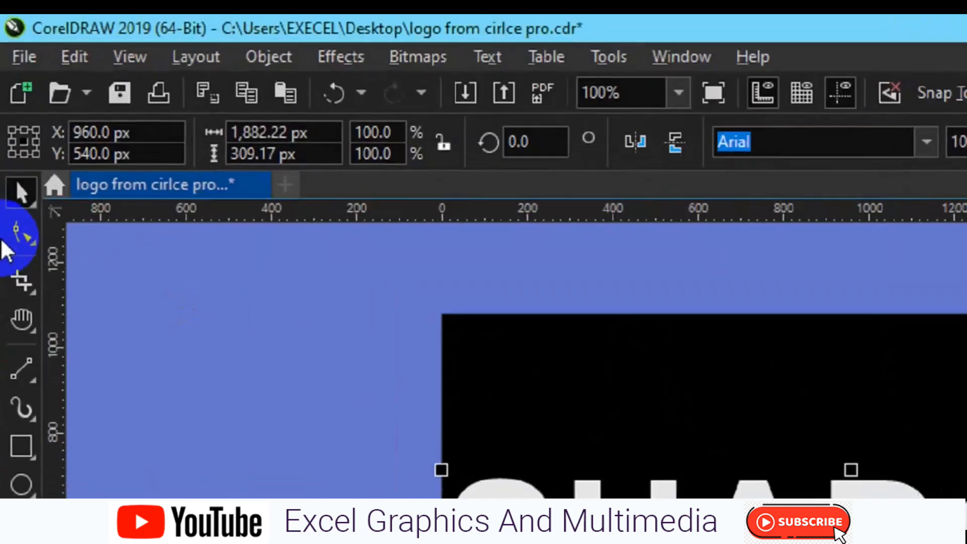
Step: Tighten the letter spacing of SHADOW with the Shape tool until the word is about 1,649 px wide, and recenter it on the page
{"action": "left_click", "coordinate": [11, 131]}
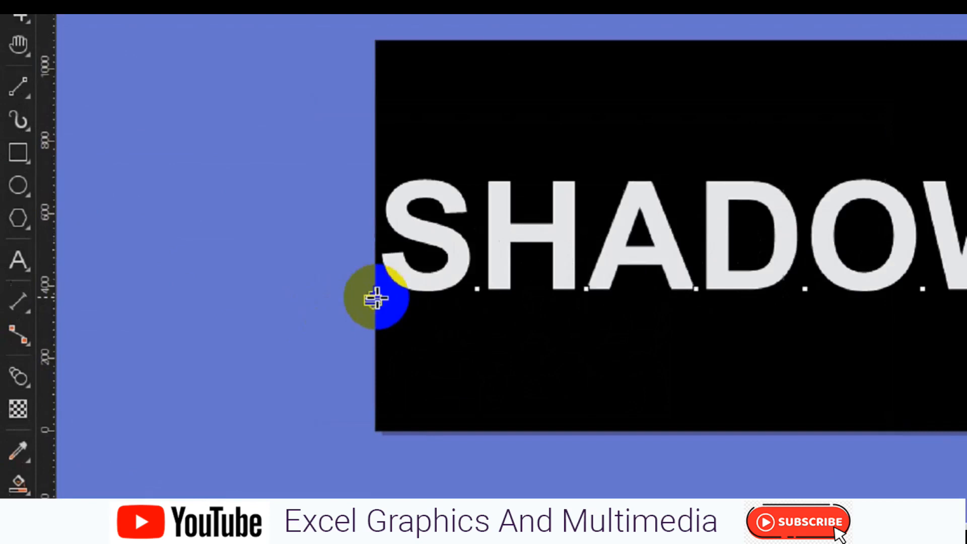
{"action": "left_click_drag", "start_coordinate": [377, 297], "coordinate": [410, 299]}
{"action": "left_click_drag", "start_coordinate": [512, 274], "coordinate": [527, 281]}
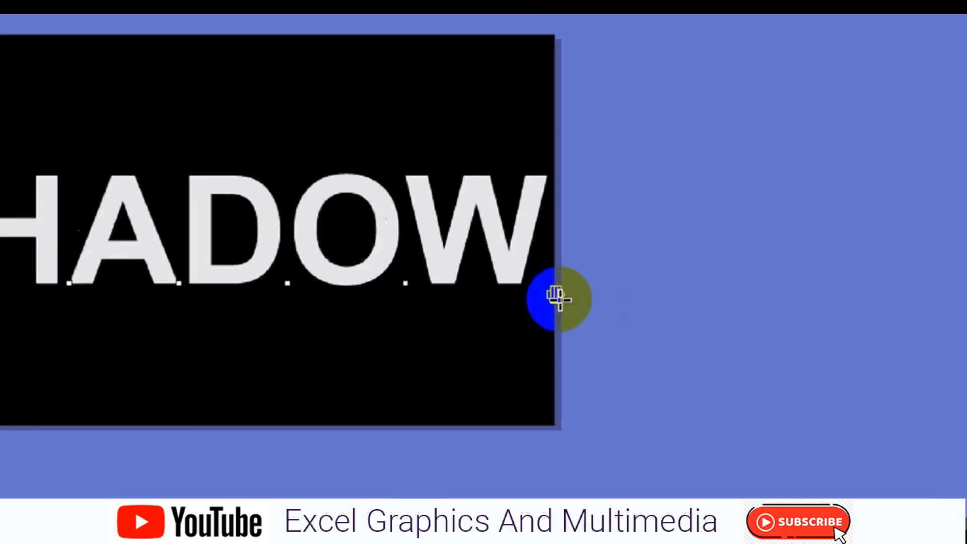
{"action": "left_click_drag", "start_coordinate": [449, 274], "coordinate": [416, 275]}
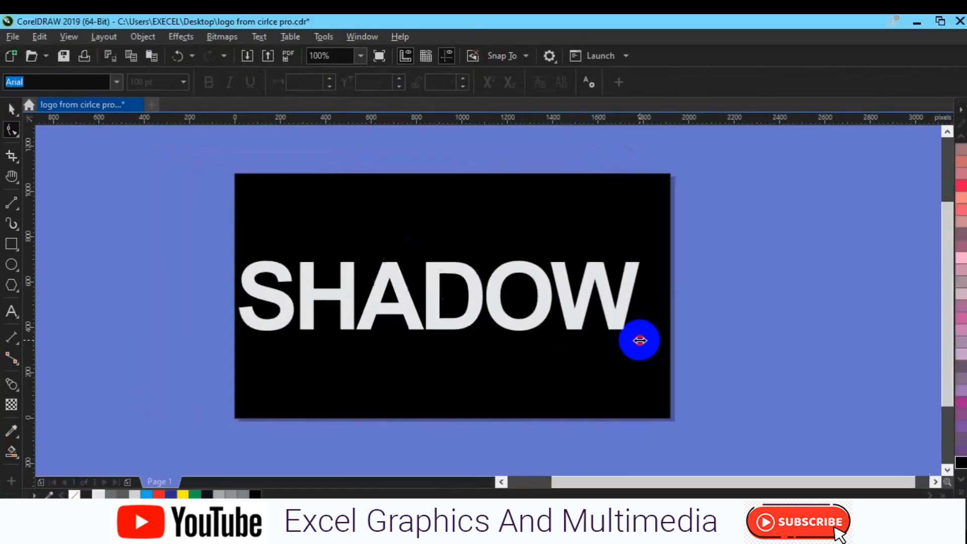
{"action": "left_click_drag", "start_coordinate": [639, 340], "coordinate": [613, 339]}
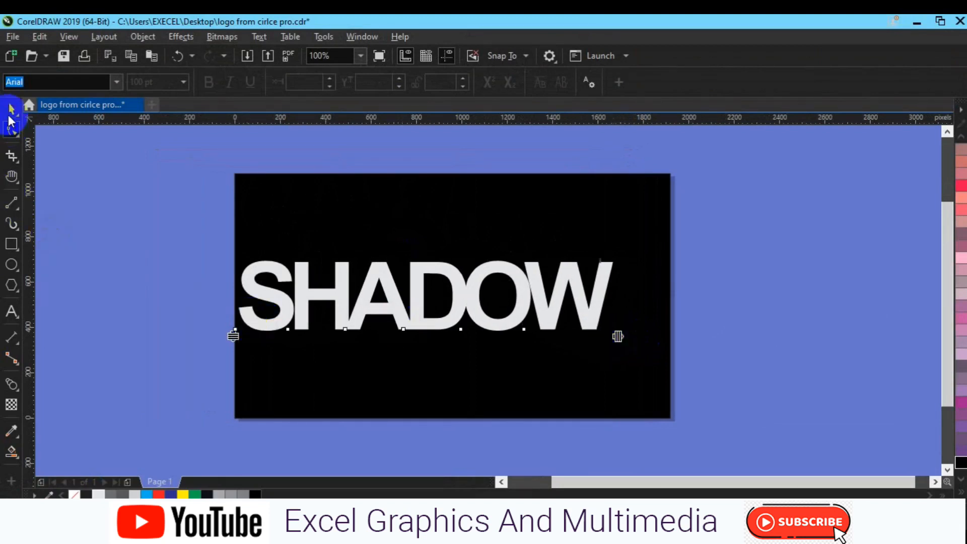
{"action": "left_click", "coordinate": [10, 111]}
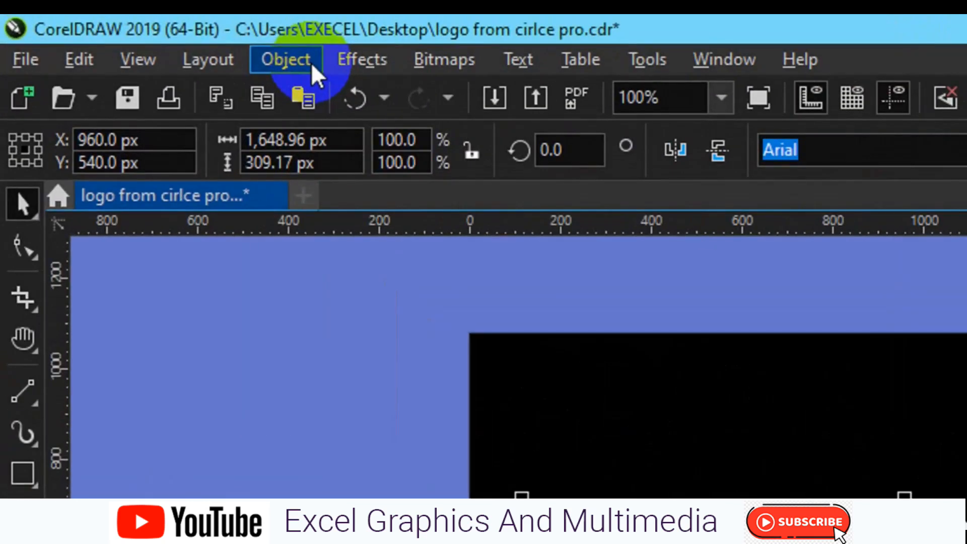
Step: Break the SHADOW artistic text apart into individually selectable letters
{"action": "left_click", "coordinate": [309, 63]}
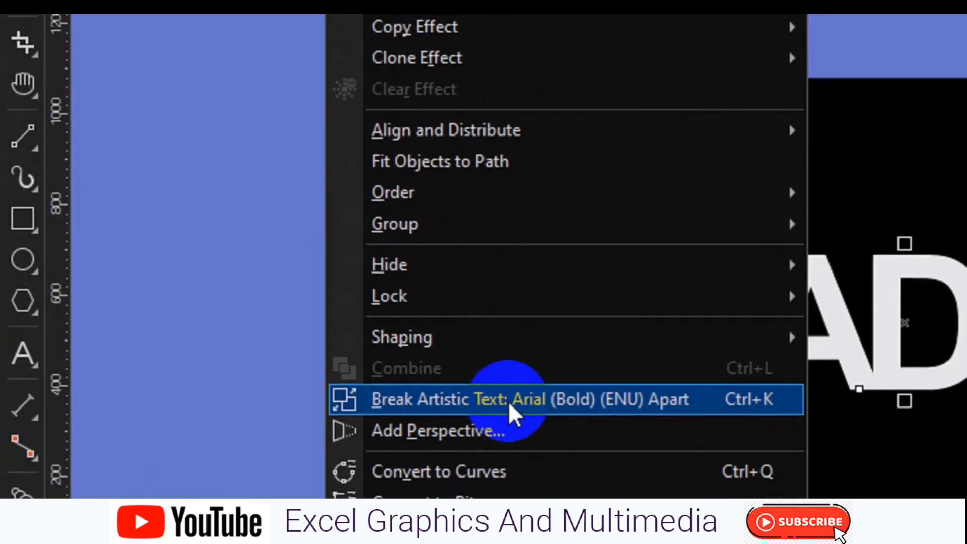
{"action": "left_click", "coordinate": [509, 400]}
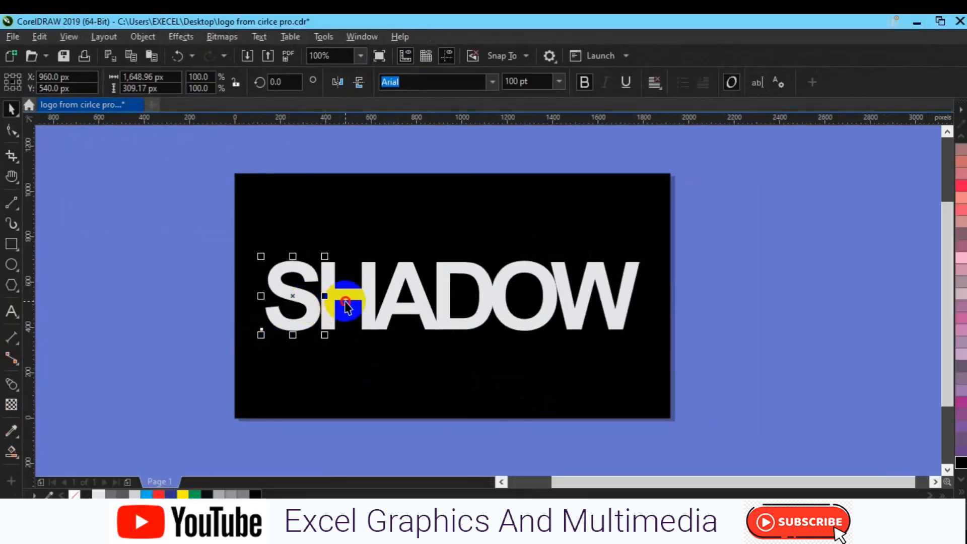
{"action": "left_click", "coordinate": [341, 298]}
{"action": "left_click", "coordinate": [433, 314]}
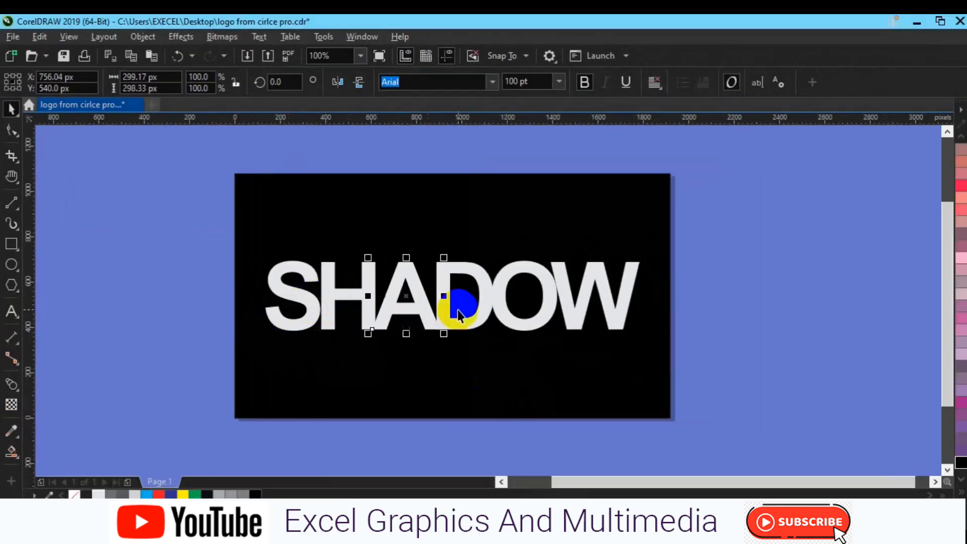
{"action": "left_click", "coordinate": [486, 316]}
{"action": "left_click", "coordinate": [509, 316]}
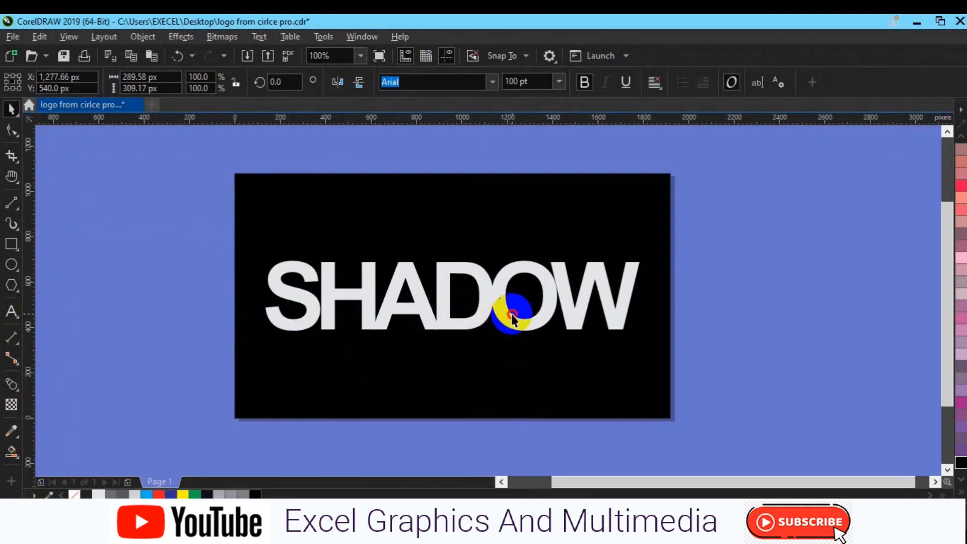
{"action": "left_click", "coordinate": [572, 307]}
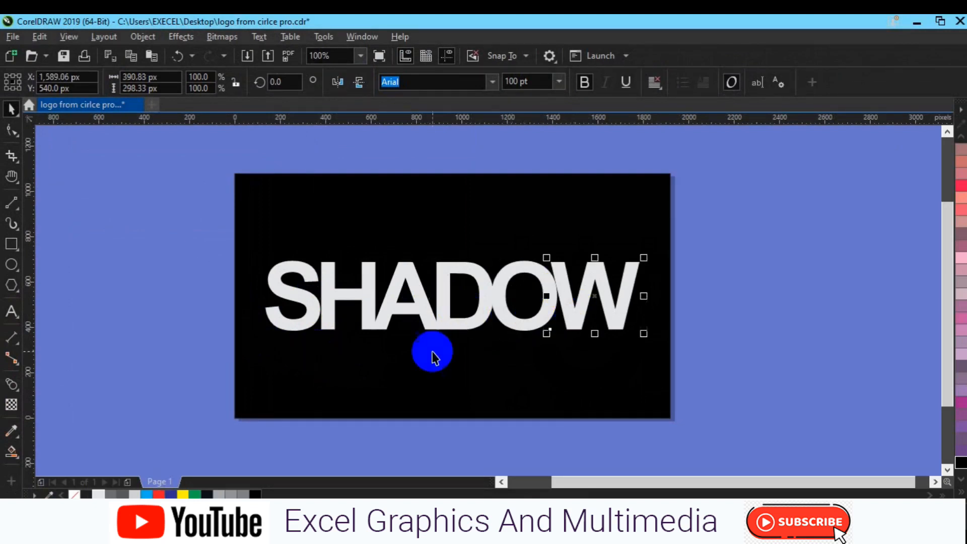
Step: Apply a fountain transparency to the letter S at 180°, opaque at its left edge and fading out toward the H
{"action": "left_click", "coordinate": [313, 319]}
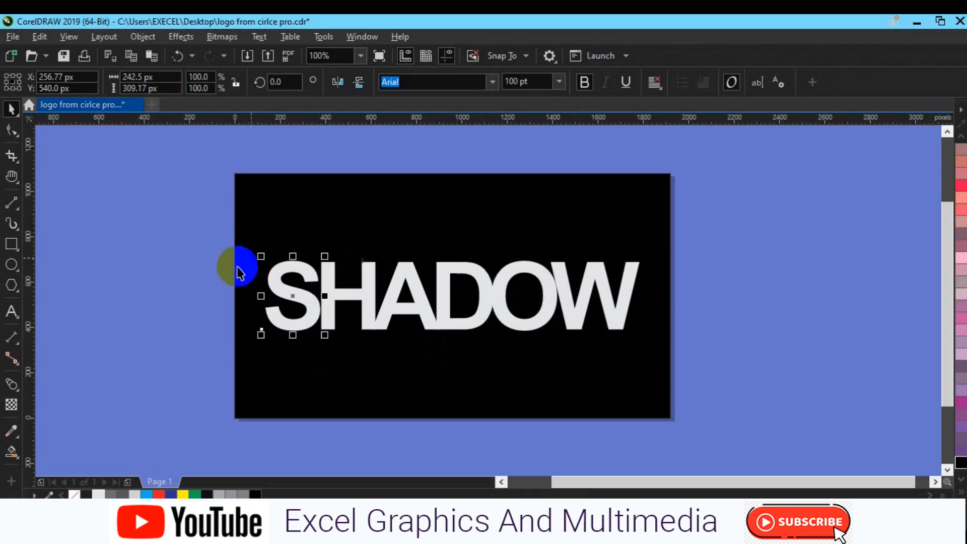
{"action": "left_click", "coordinate": [18, 401]}
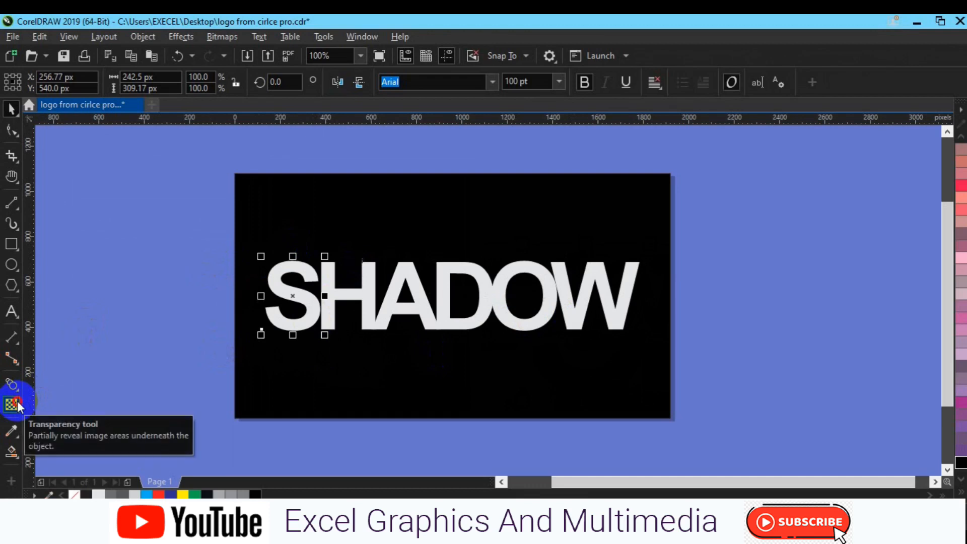
{"action": "left_click", "coordinate": [321, 273]}
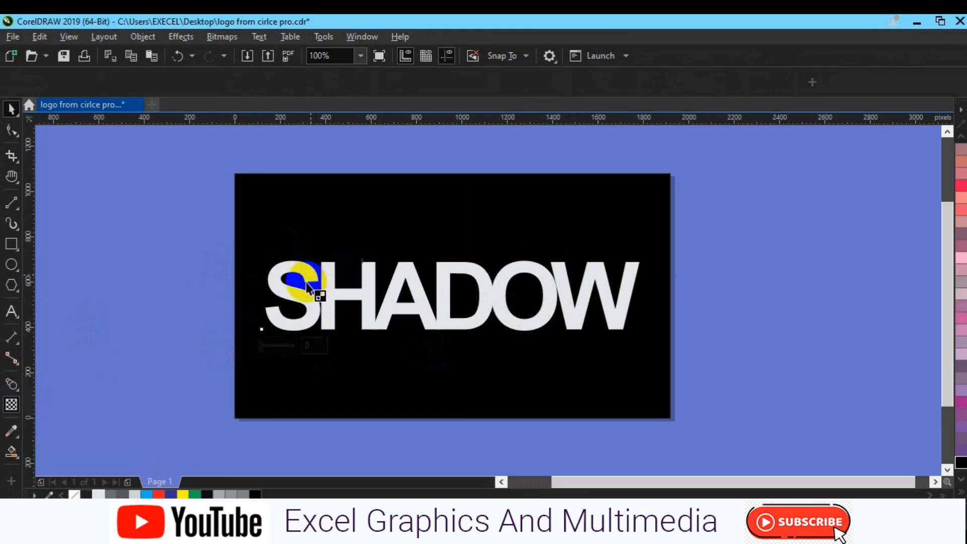
{"action": "left_click", "coordinate": [54, 82]}
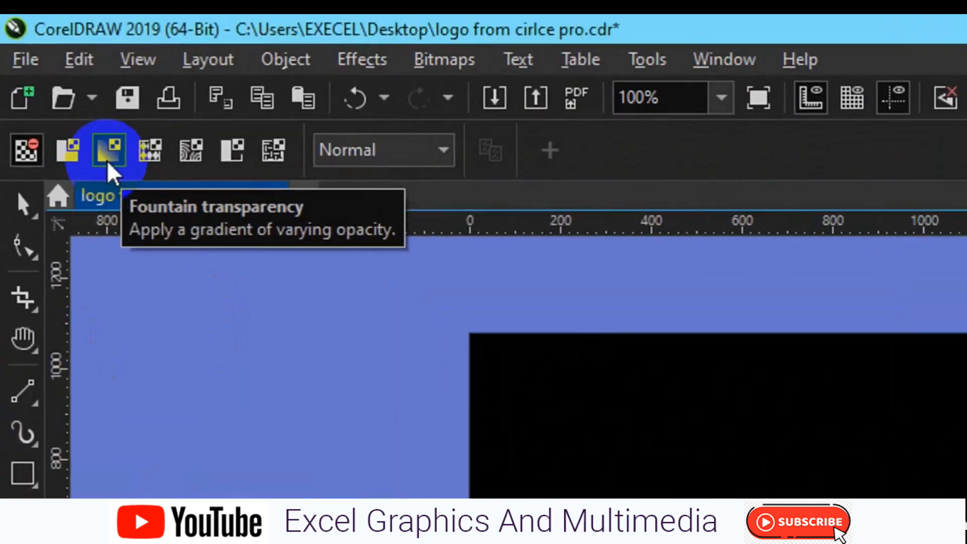
{"action": "left_click", "coordinate": [54, 85]}
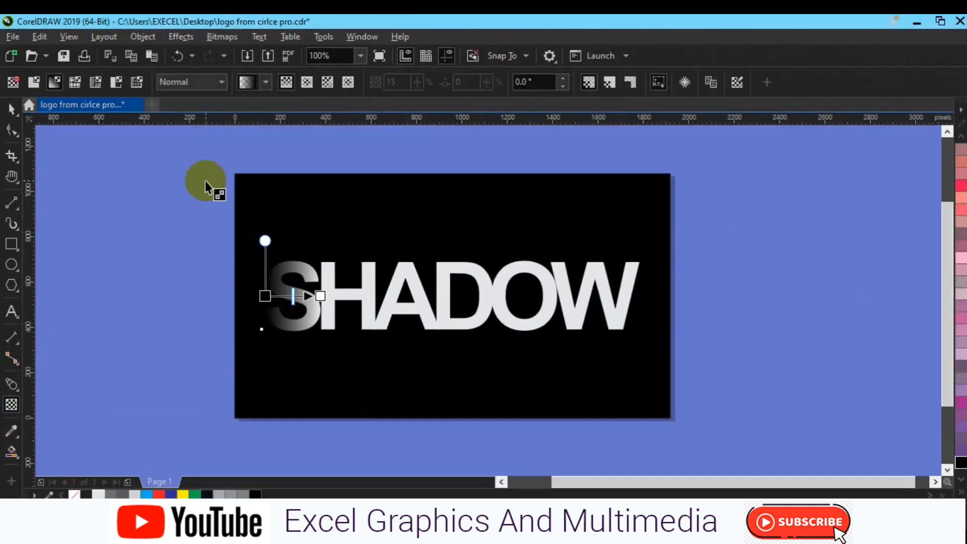
{"action": "left_click_drag", "start_coordinate": [330, 283], "coordinate": [259, 288]}
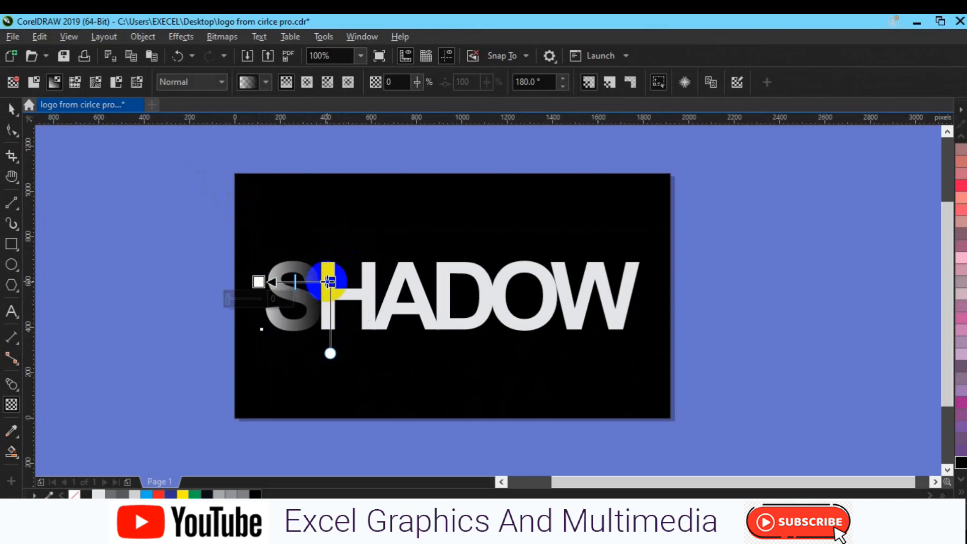
{"action": "left_click_drag", "start_coordinate": [329, 282], "coordinate": [318, 282]}
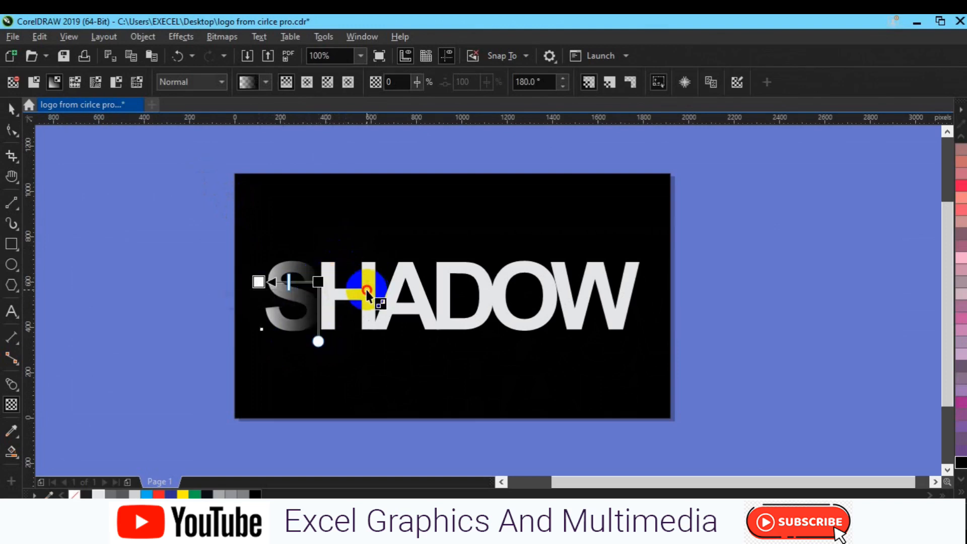
Step: Copy the fountain transparency from the letter S to the letter H
{"action": "left_click", "coordinate": [368, 291]}
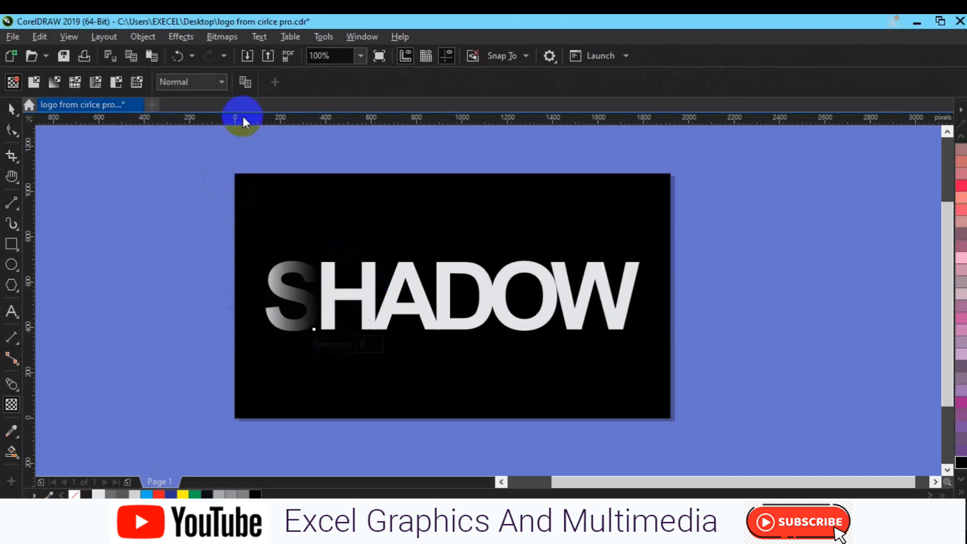
{"action": "left_click", "coordinate": [245, 86]}
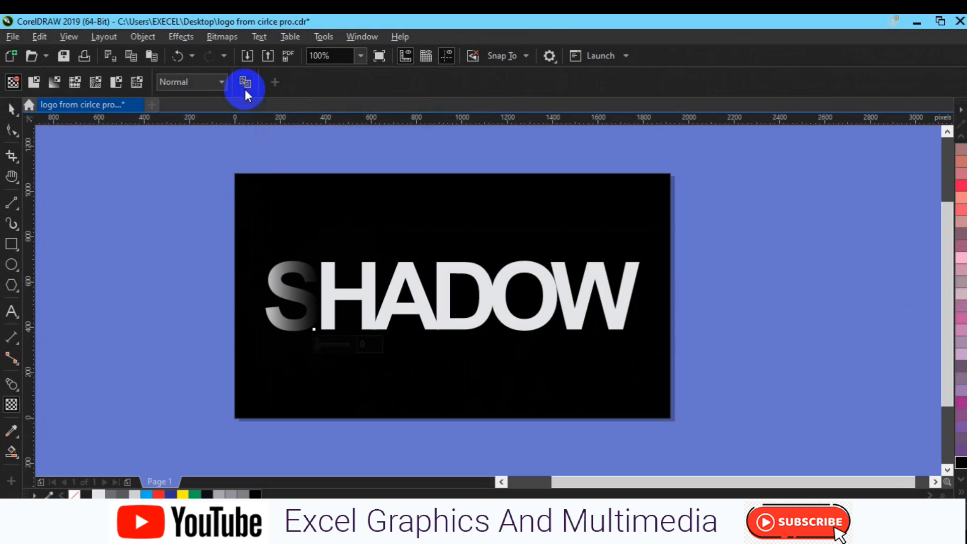
{"action": "left_click", "coordinate": [276, 284]}
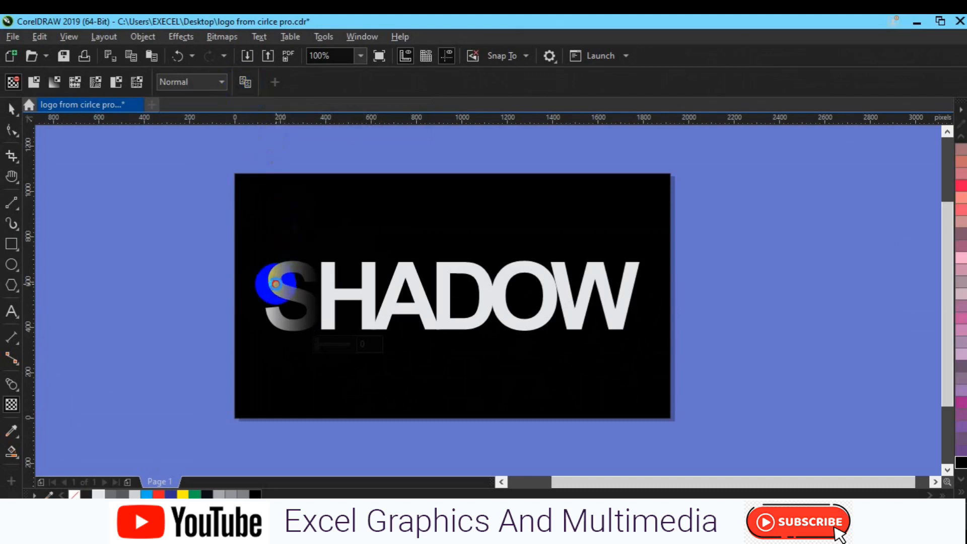
Step: Copy the fountain transparency from the letter H to the letter A
{"action": "left_click", "coordinate": [398, 295]}
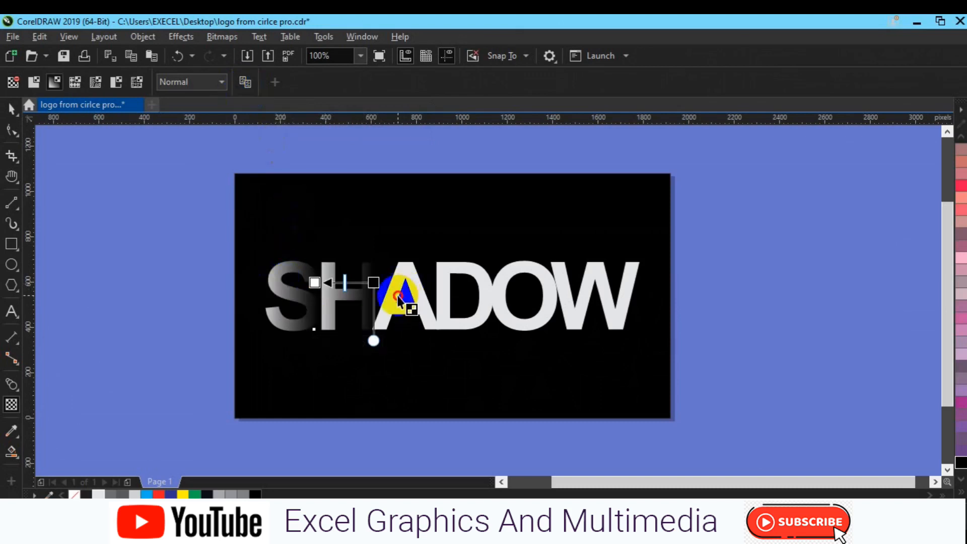
{"action": "left_click", "coordinate": [245, 83]}
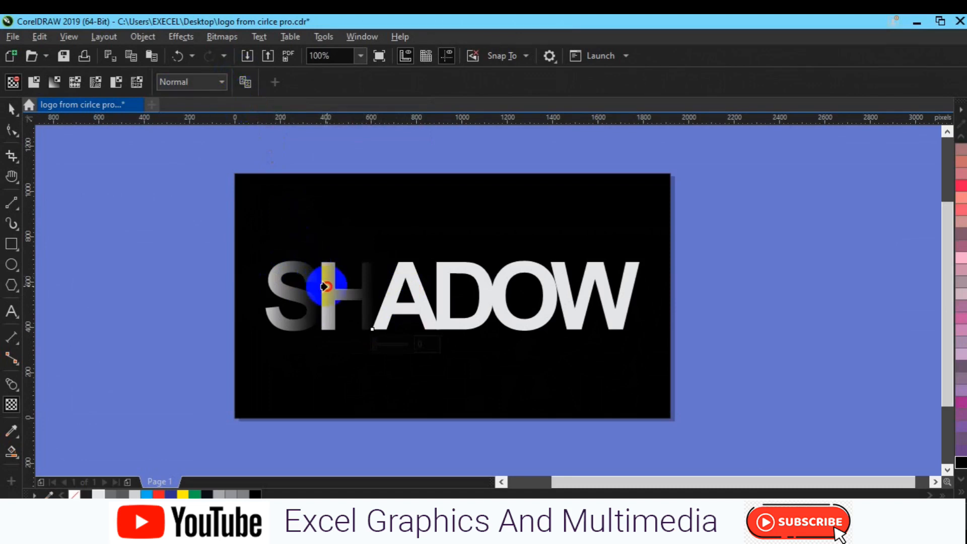
{"action": "left_click", "coordinate": [327, 284]}
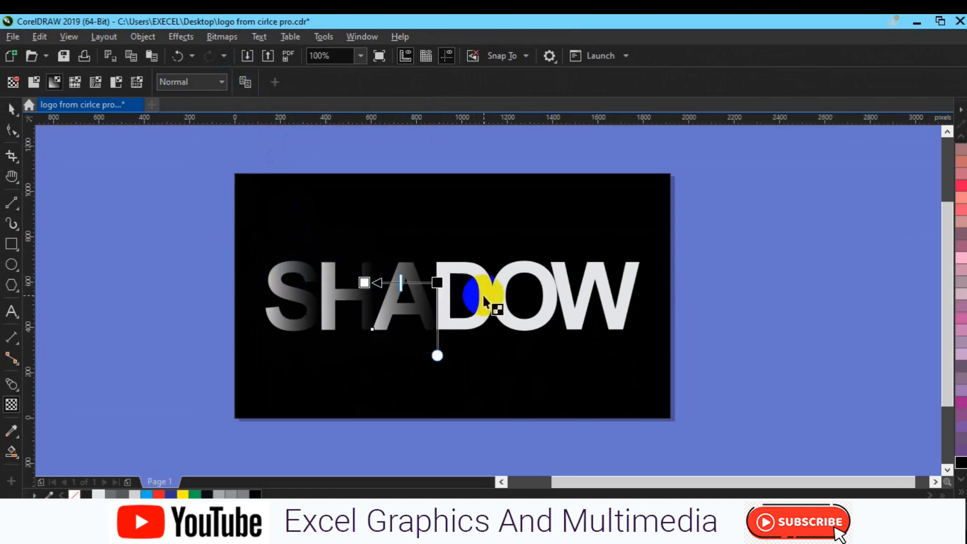
Step: Copy the fountain transparency from the letter A to the letter D
{"action": "left_click", "coordinate": [484, 296]}
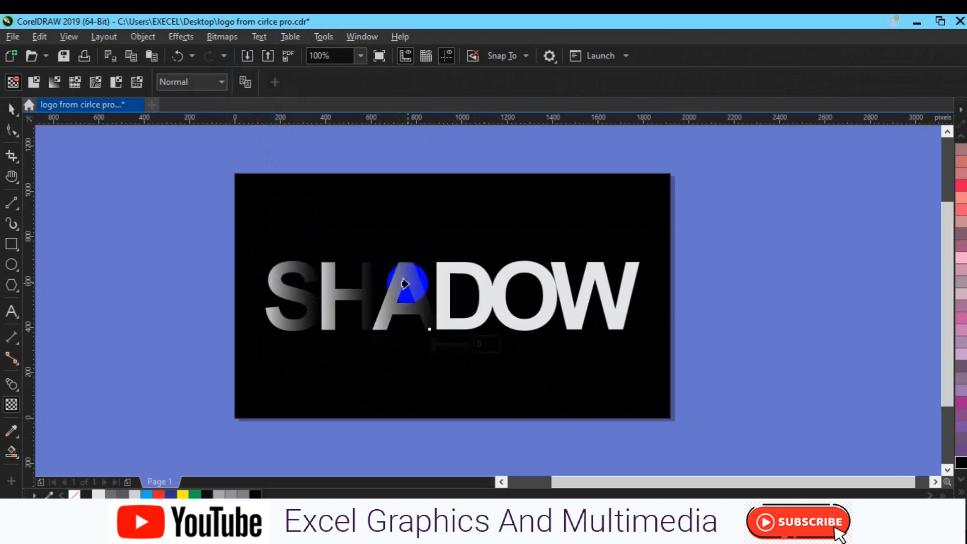
{"action": "left_click", "coordinate": [406, 284]}
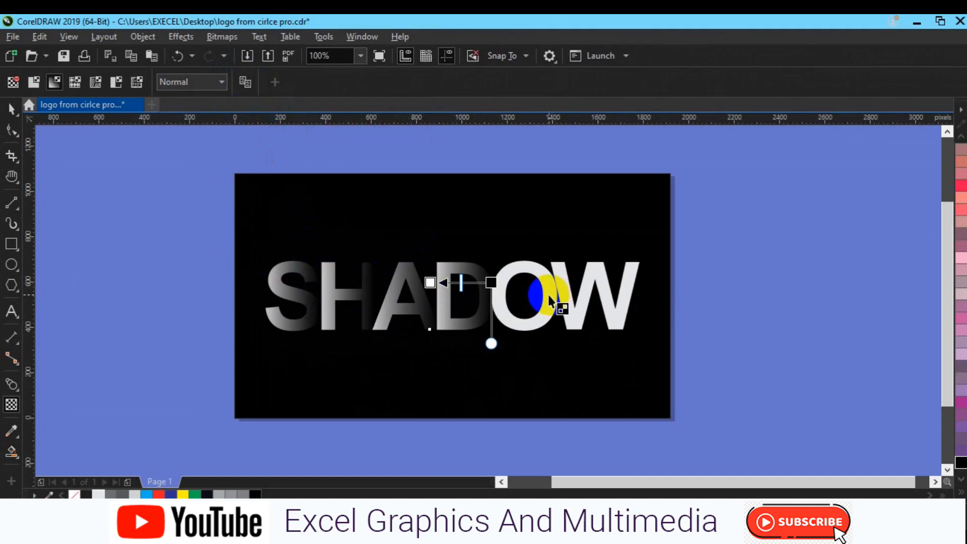
Step: Copy the fountain transparency from the letter D to the letter O
{"action": "left_click", "coordinate": [548, 295]}
{"action": "left_click", "coordinate": [244, 80]}
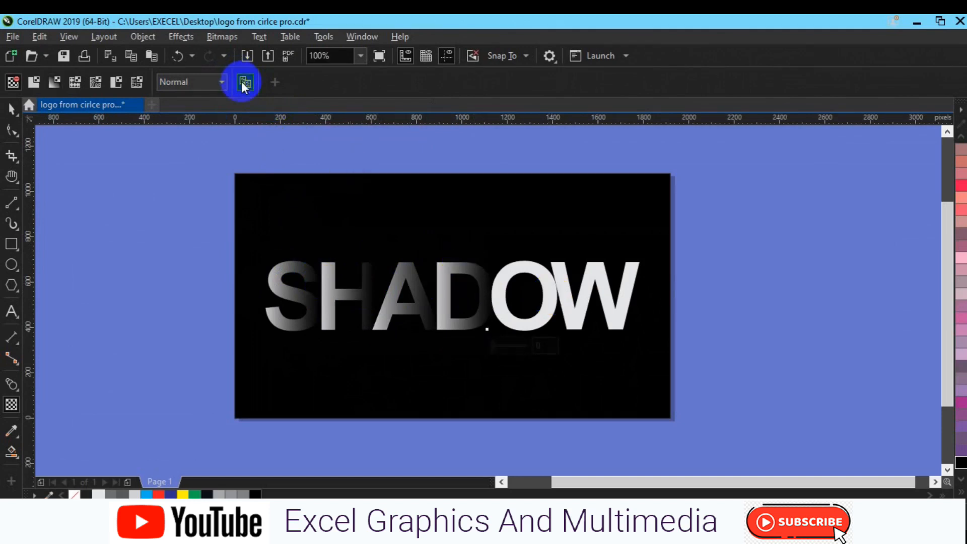
{"action": "left_click", "coordinate": [474, 281]}
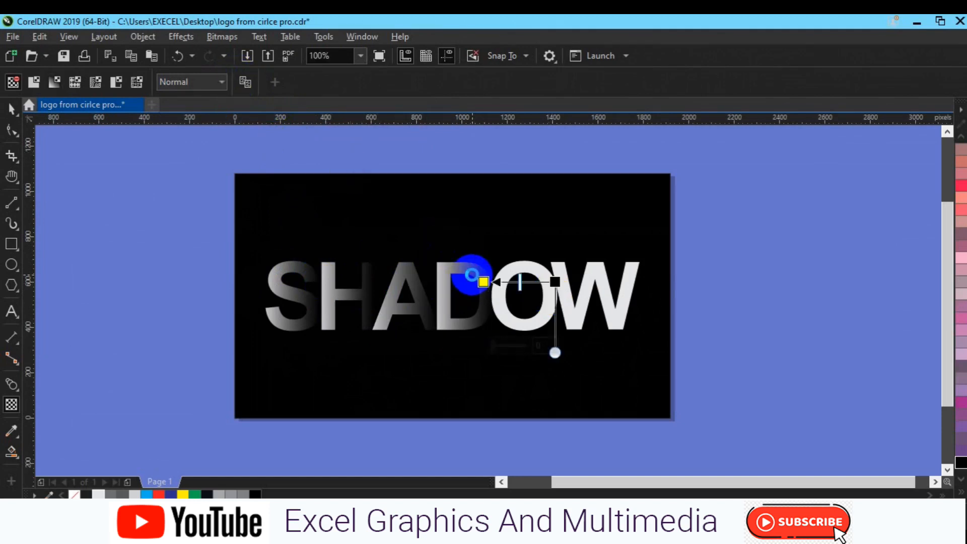
Step: Copy the fountain transparency from the letter O to the letter W
{"action": "left_click", "coordinate": [563, 302]}
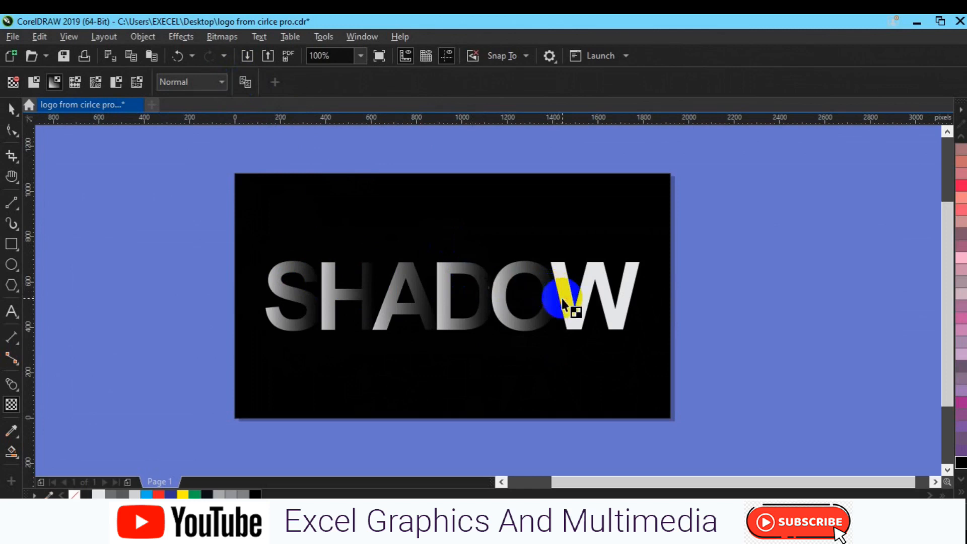
{"action": "left_click", "coordinate": [248, 86]}
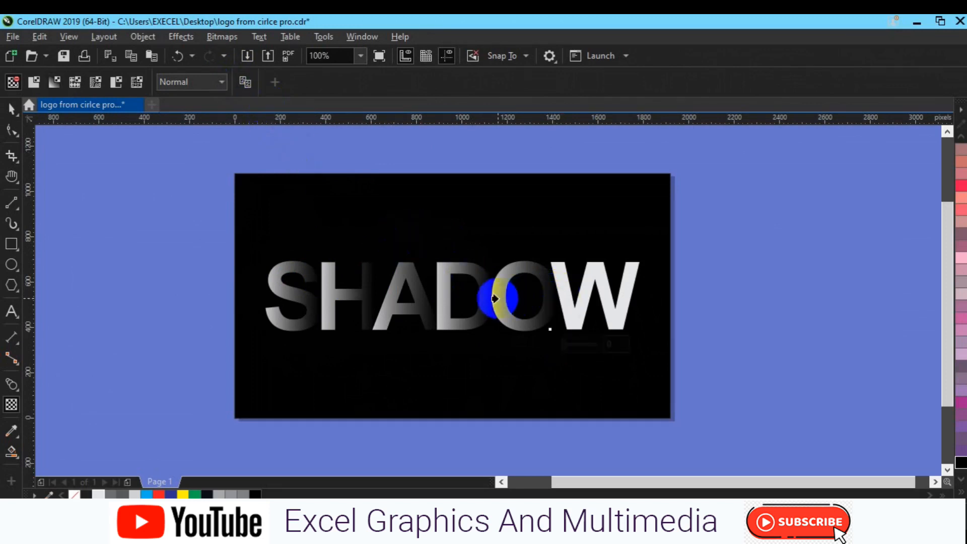
{"action": "left_click", "coordinate": [495, 299]}
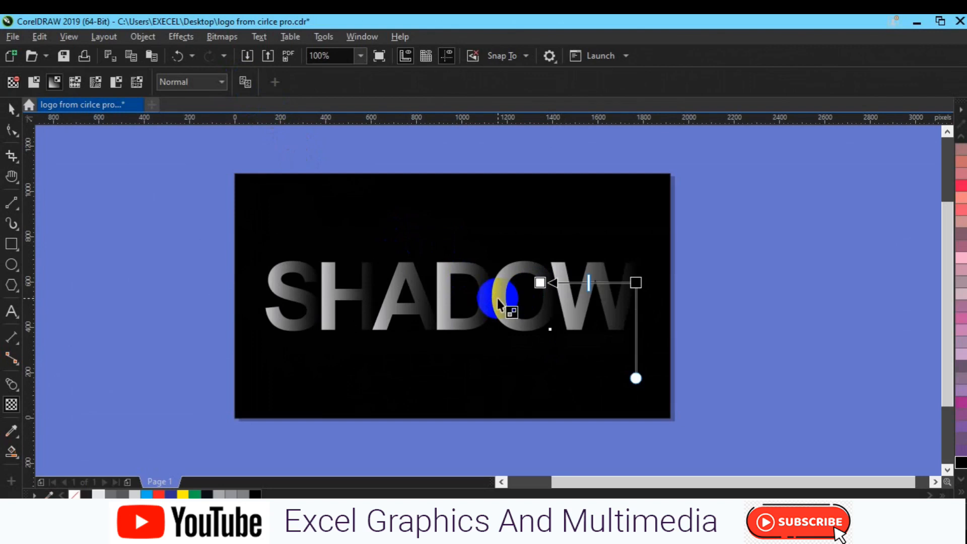
Step: Select all six faded SHADOW letters and group them into one object
{"action": "key", "text": "space"}
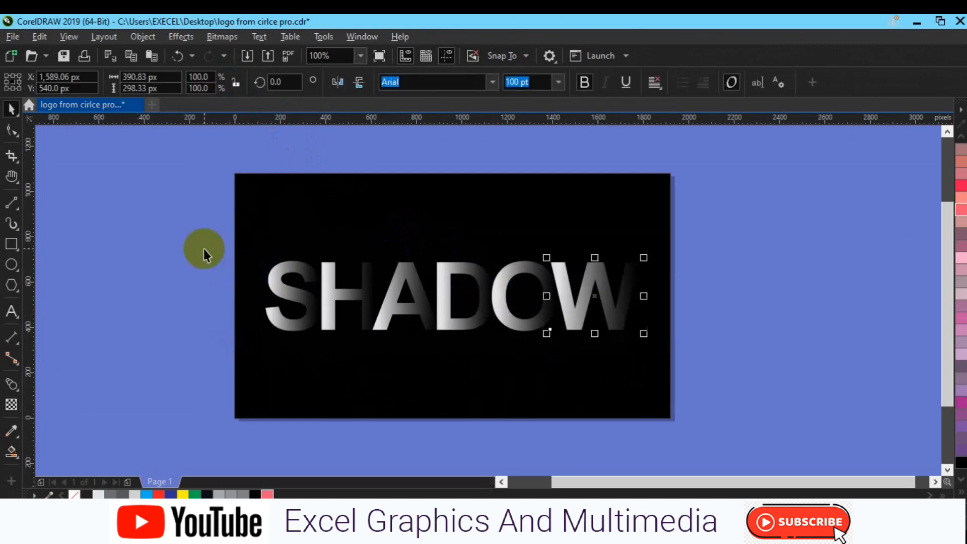
{"action": "left_click_drag", "start_coordinate": [201, 240], "coordinate": [654, 386]}
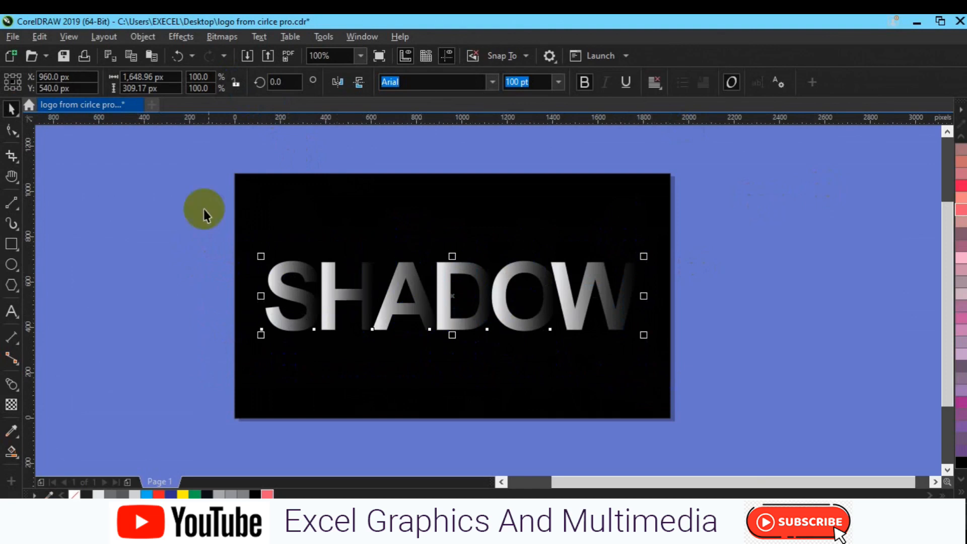
{"action": "left_click_drag", "start_coordinate": [201, 205], "coordinate": [705, 371]}
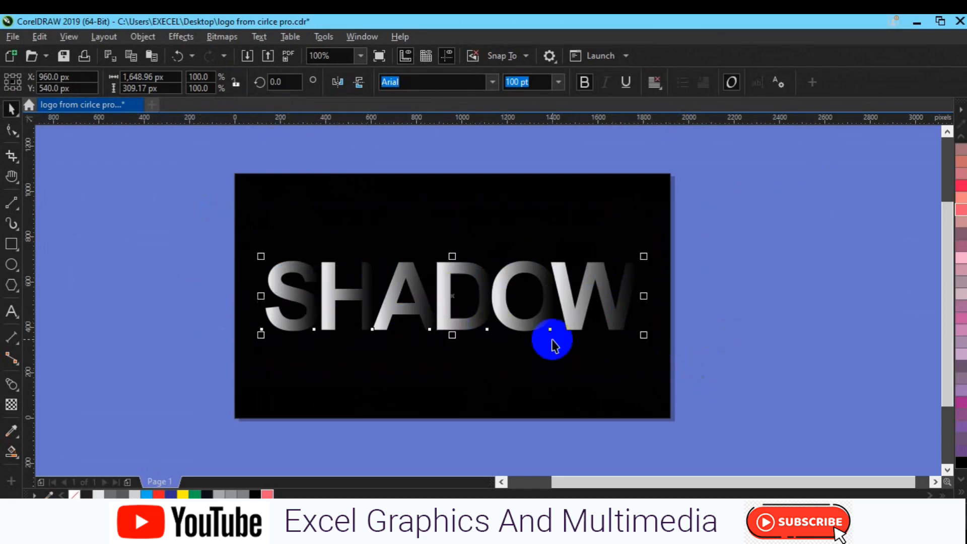
{"action": "key", "text": "ctrl+q"}
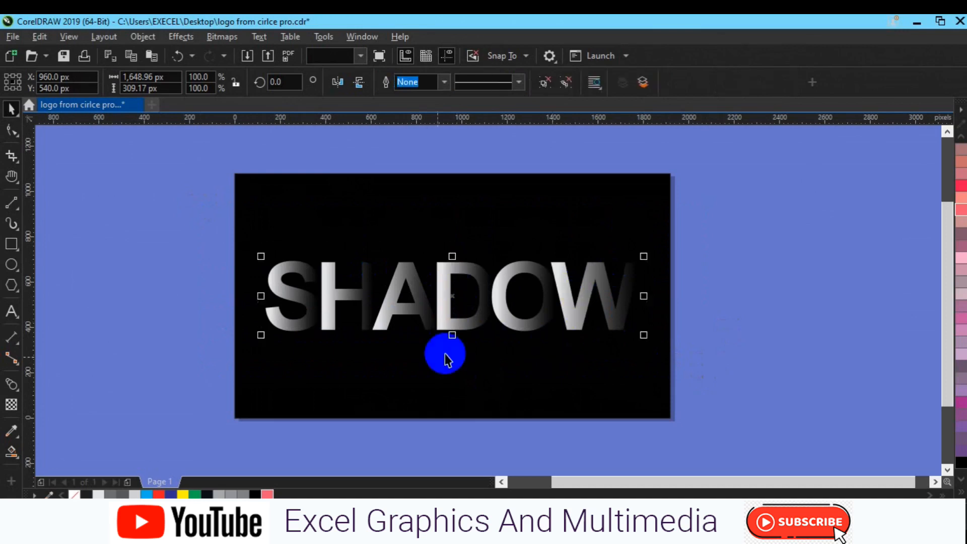
{"action": "left_click_drag", "start_coordinate": [456, 309], "coordinate": [525, 331]}
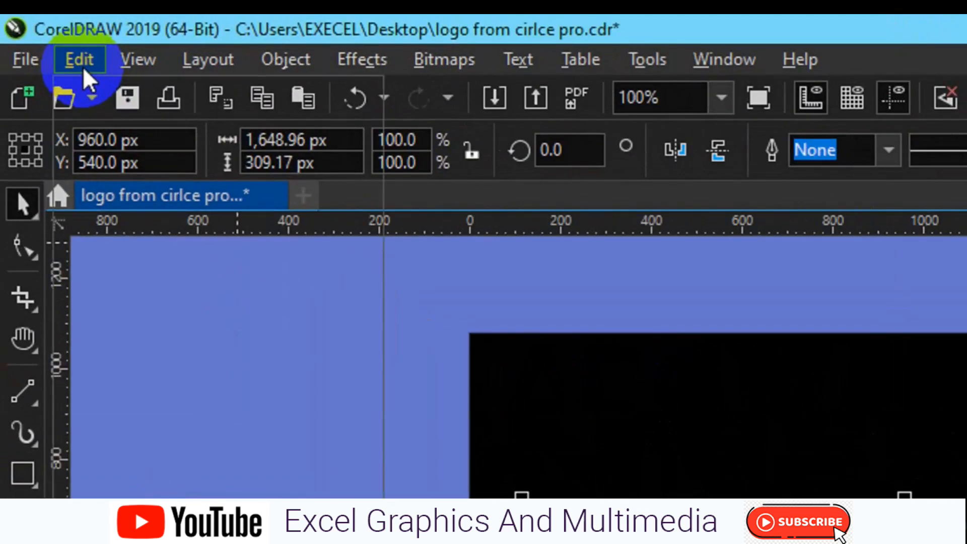
Step: Copy the grouped SHADOW text and paste the duplicate in place over the original
{"action": "left_click", "coordinate": [83, 69]}
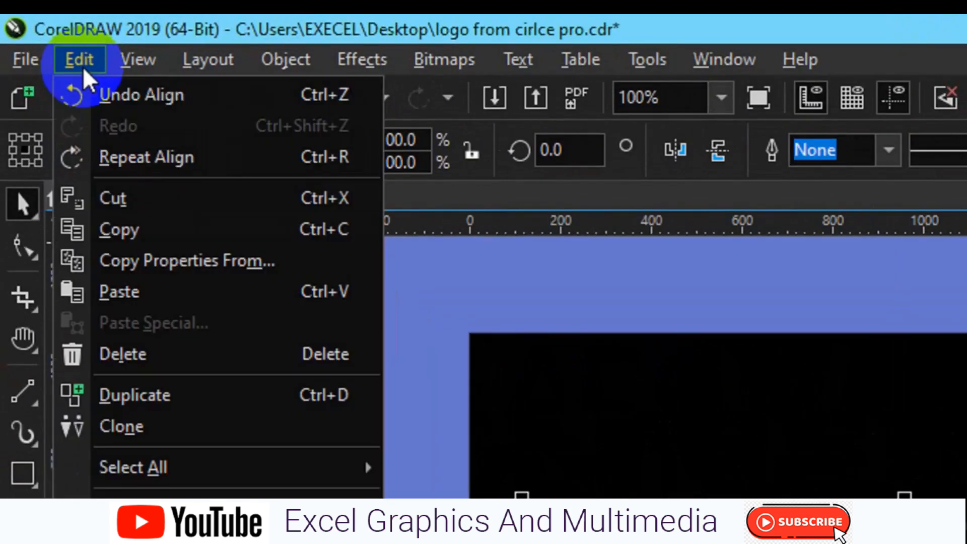
{"action": "left_click", "coordinate": [154, 234]}
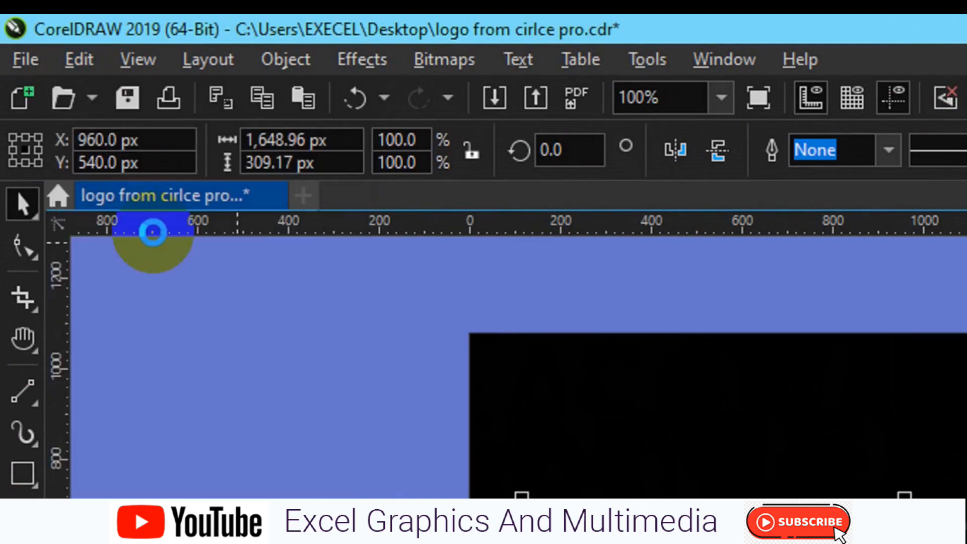
{"action": "left_click", "coordinate": [93, 66]}
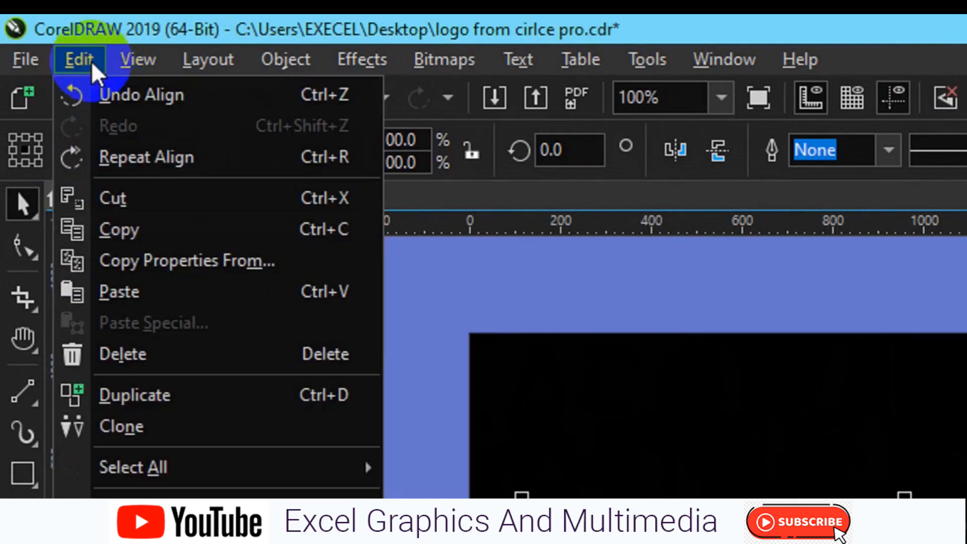
{"action": "left_click", "coordinate": [147, 297]}
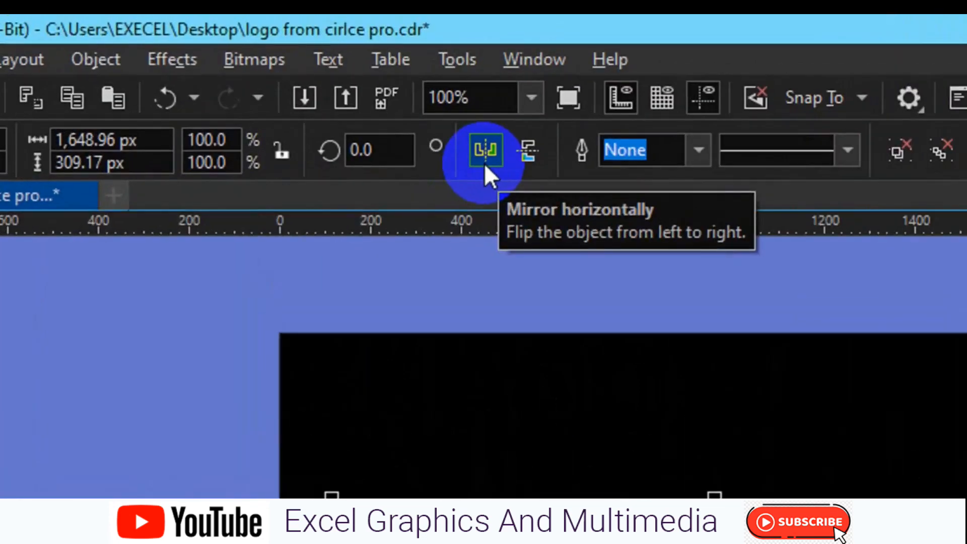
Step: Mirror the pasted SHADOW copy both horizontally and vertically
{"action": "left_click", "coordinate": [485, 165]}
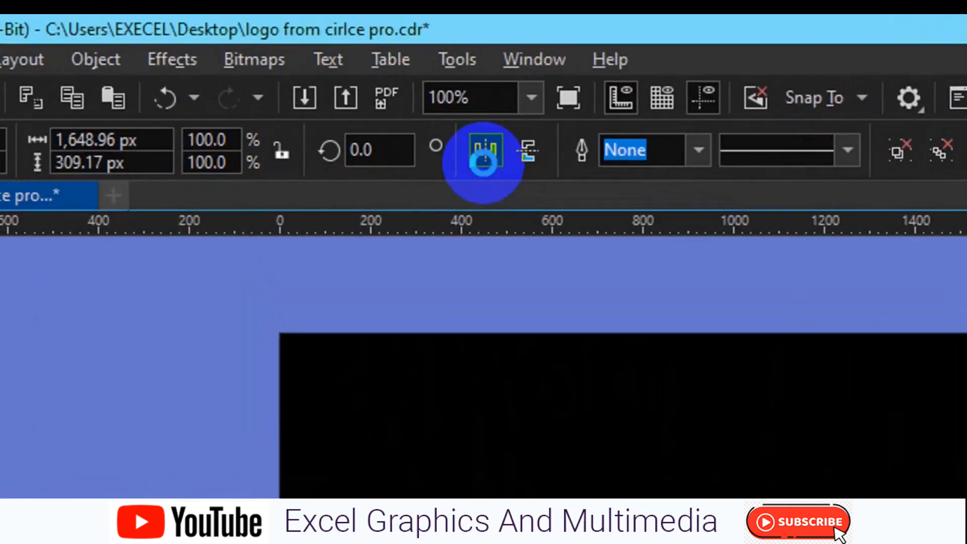
{"action": "left_click", "coordinate": [524, 156]}
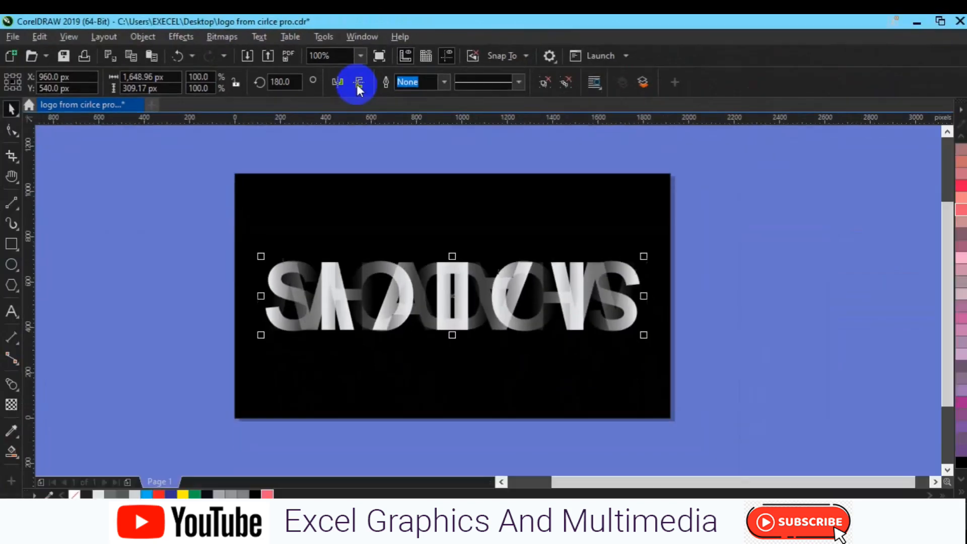
{"action": "left_click", "coordinate": [356, 83]}
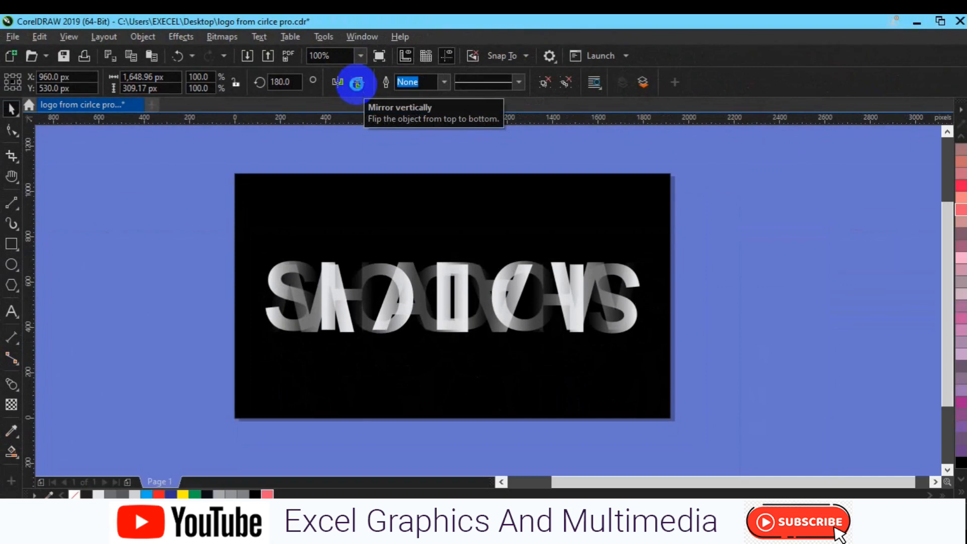
Step: Move the flipped copy straight down to about Y 220 px, leaving a small gap beneath the original SHADOW text
{"action": "key", "text": "Down"}
{"action": "key", "text": "Down"}
{"action": "key", "text": "Down"}
{"action": "key", "text": "Down"}
{"action": "key", "text": "Down"}
{"action": "key", "text": "Down"}
{"action": "key", "text": "Down"}
{"action": "key", "text": "Down"}
{"action": "key", "text": "Down"}
{"action": "key", "text": "Down"}
{"action": "key", "text": "Down"}
{"action": "key", "text": "Down"}
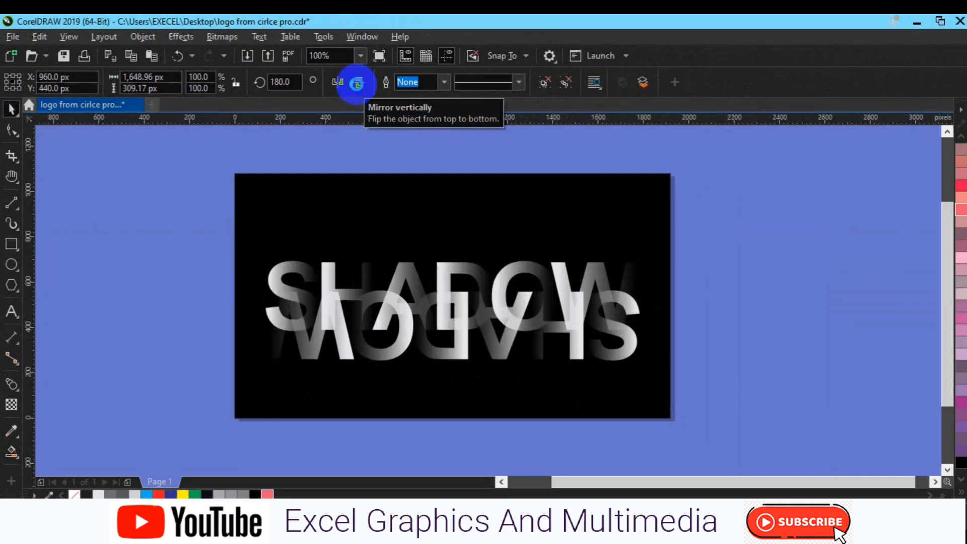
{"action": "key", "text": "Down"}
{"action": "key", "text": "Down"}
{"action": "key", "text": "Down"}
{"action": "key", "text": "Down"}
{"action": "key", "text": "Down"}
{"action": "key", "text": "Down"}
{"action": "key", "text": "Down"}
{"action": "key", "text": "Down"}
{"action": "key", "text": "Down"}
{"action": "key", "text": "Down"}
{"action": "key", "text": "Down"}
{"action": "key", "text": "Down"}
{"action": "key", "text": "Down"}
{"action": "key", "text": "Down"}
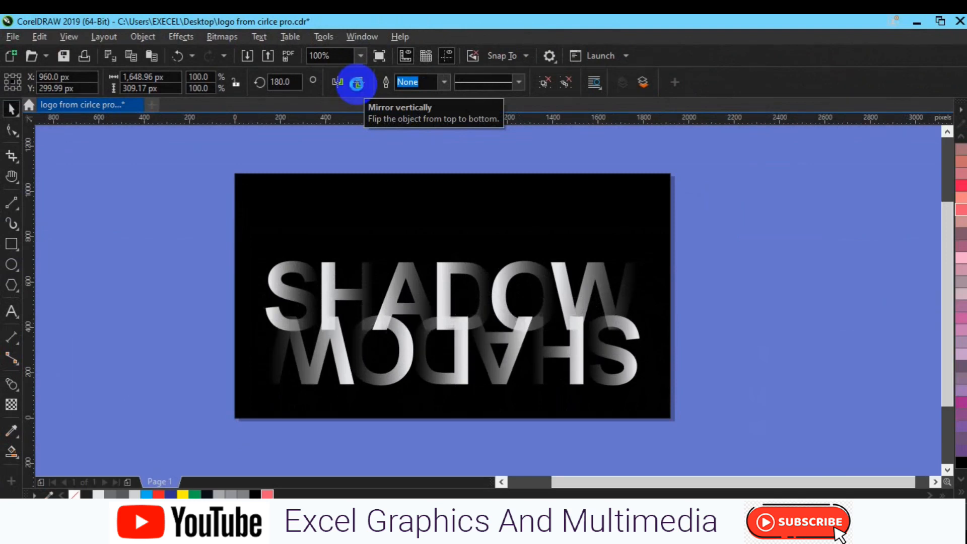
{"action": "key", "text": "Down"}
{"action": "key", "text": "Down"}
{"action": "key", "text": "Down"}
{"action": "key", "text": "Down"}
{"action": "key", "text": "Down"}
{"action": "key", "text": "Down"}
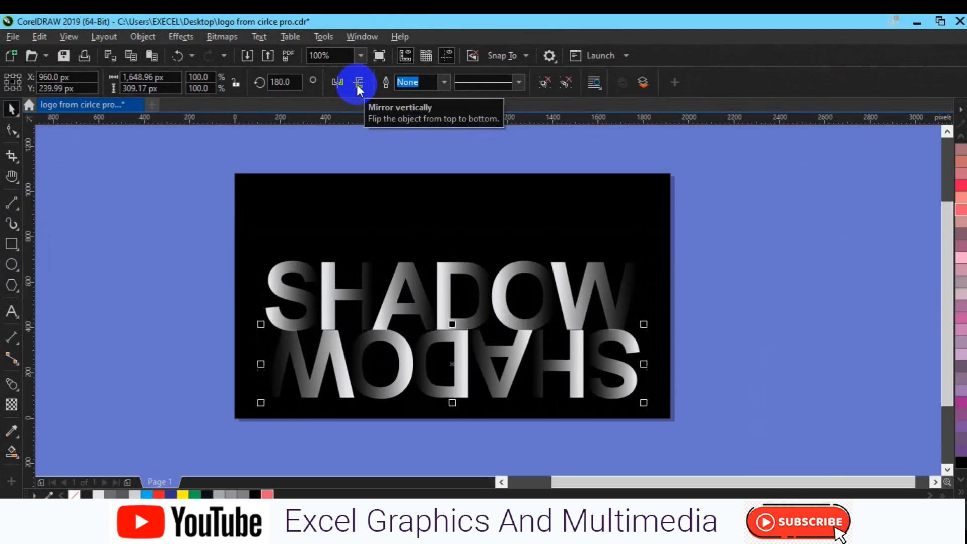
{"action": "key", "text": "Down"}
{"action": "key", "text": "Down"}
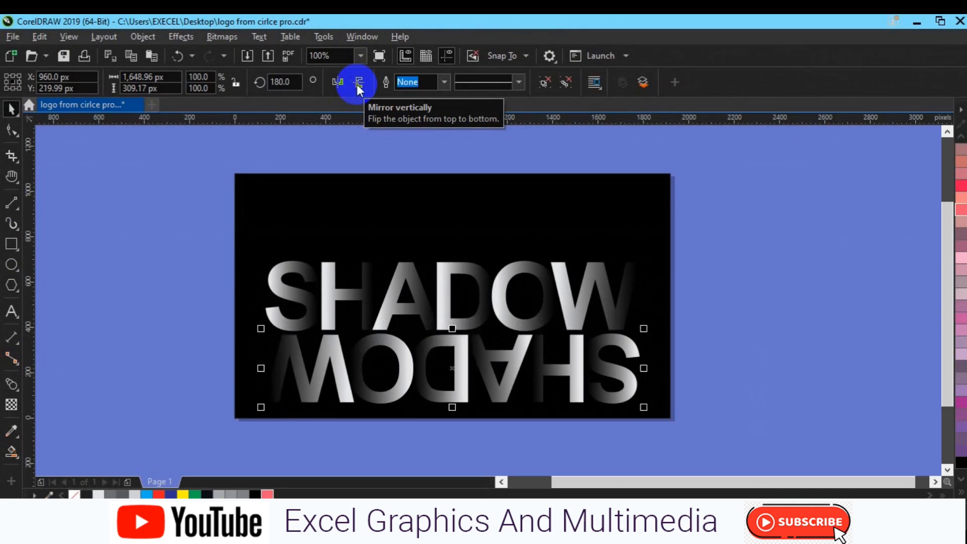
Step: Mirror the lower copy horizontally so its letters line up beneath the originals as a reflection, and keep it selected
{"action": "left_click", "coordinate": [342, 87]}
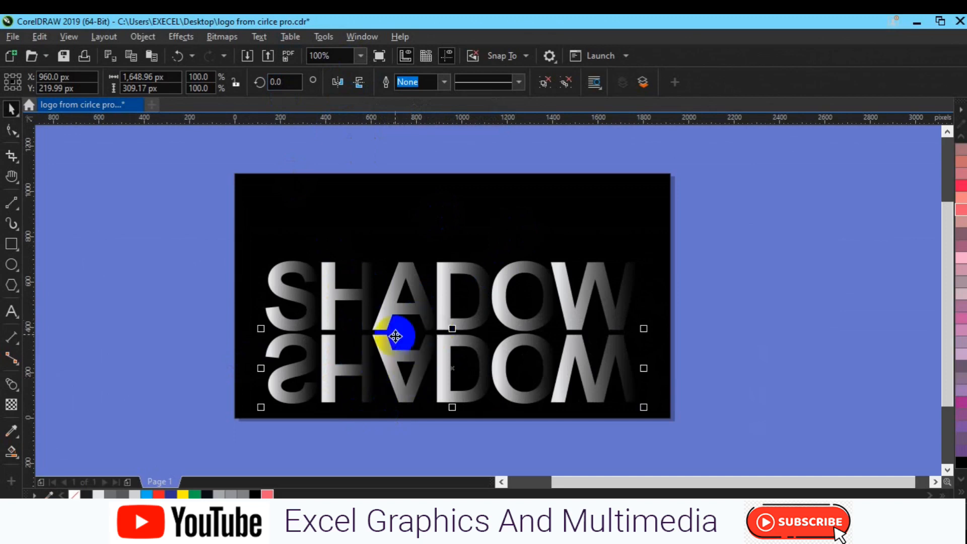
{"action": "left_click", "coordinate": [405, 308]}
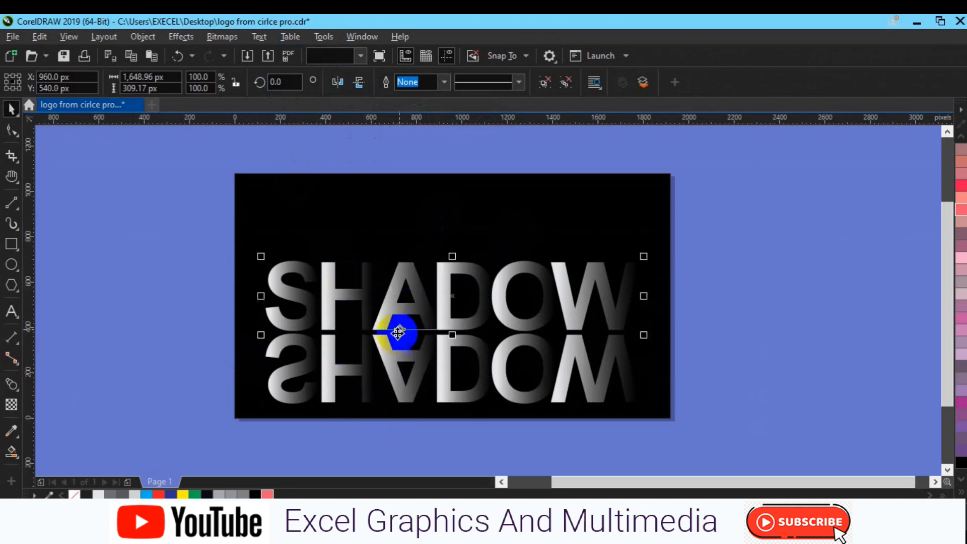
{"action": "left_click", "coordinate": [394, 357]}
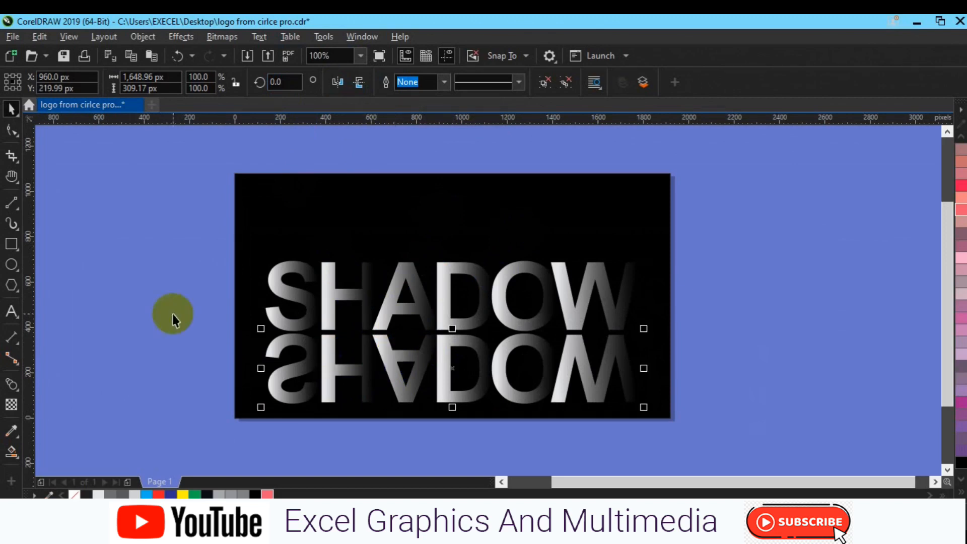
Step: Apply a fountain transparency to the whole reflection at -90°, most opaque at its upper edge and fading out downward
{"action": "left_click", "coordinate": [11, 405]}
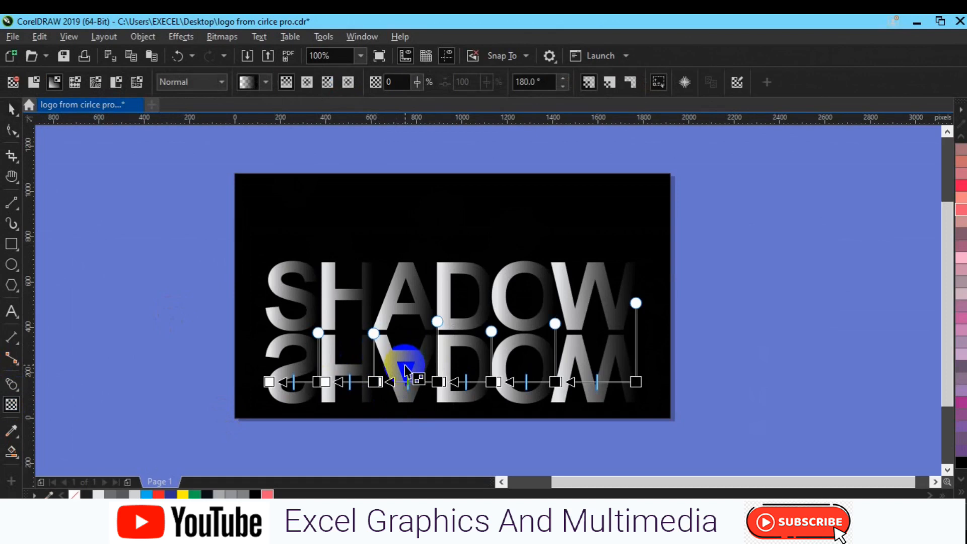
{"action": "left_click_drag", "start_coordinate": [405, 366], "coordinate": [404, 322]}
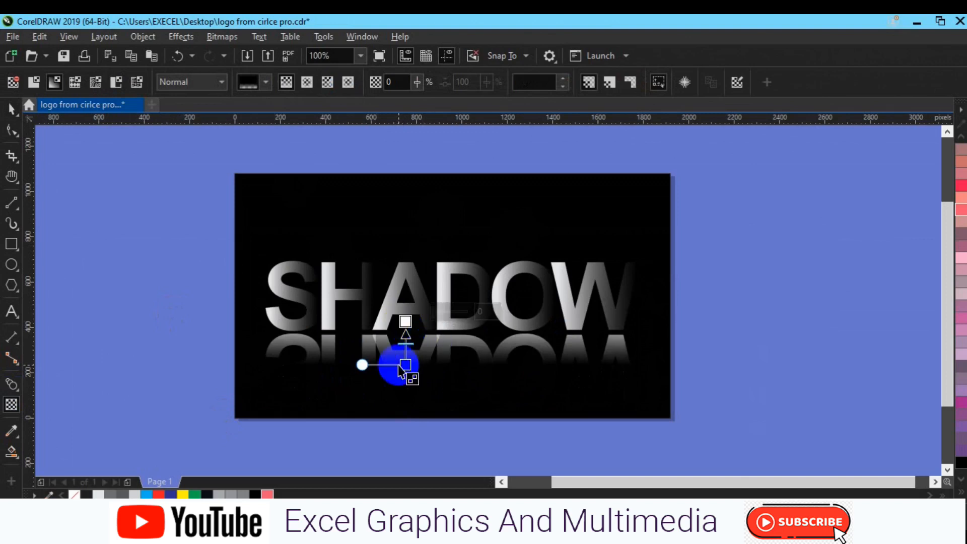
{"action": "left_click", "coordinate": [405, 323]}
{"action": "left_click_drag", "start_coordinate": [405, 322], "coordinate": [405, 295]}
{"action": "left_click_drag", "start_coordinate": [408, 352], "coordinate": [408, 381]}
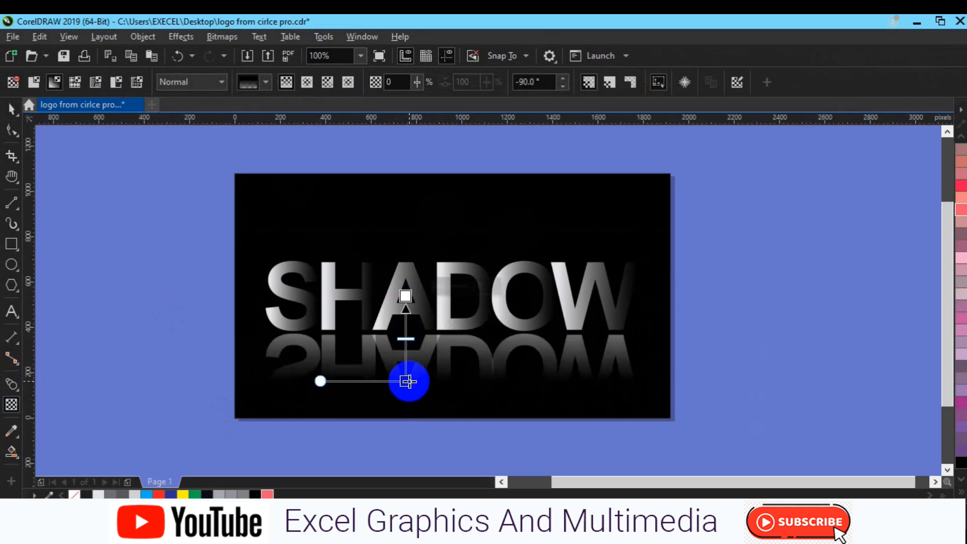
Step: Shorten the reflection's transparency gradient so that it fades out by about a third of the letter height
{"action": "left_click_drag", "start_coordinate": [409, 381], "coordinate": [409, 371]}
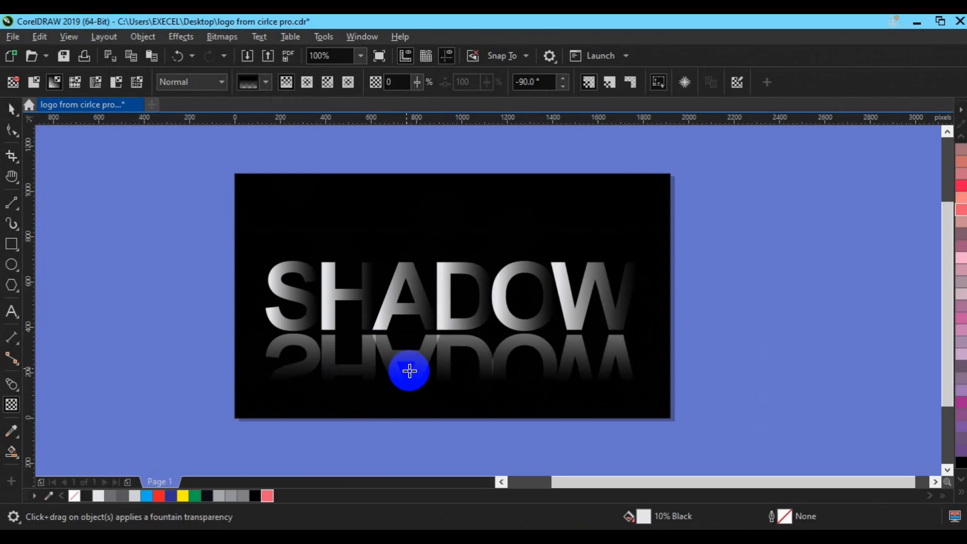
{"action": "left_click", "coordinate": [407, 367]}
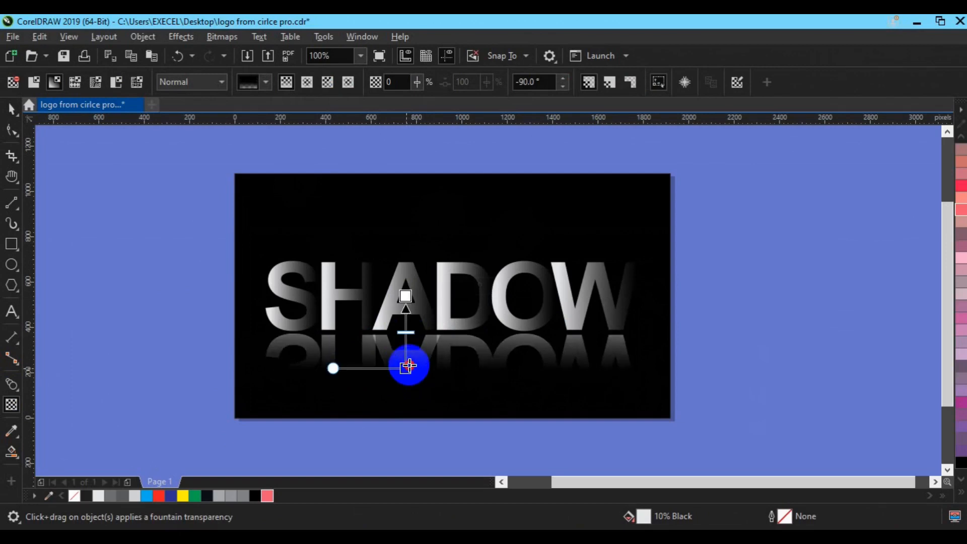
{"action": "left_click_drag", "start_coordinate": [408, 363], "coordinate": [406, 358]}
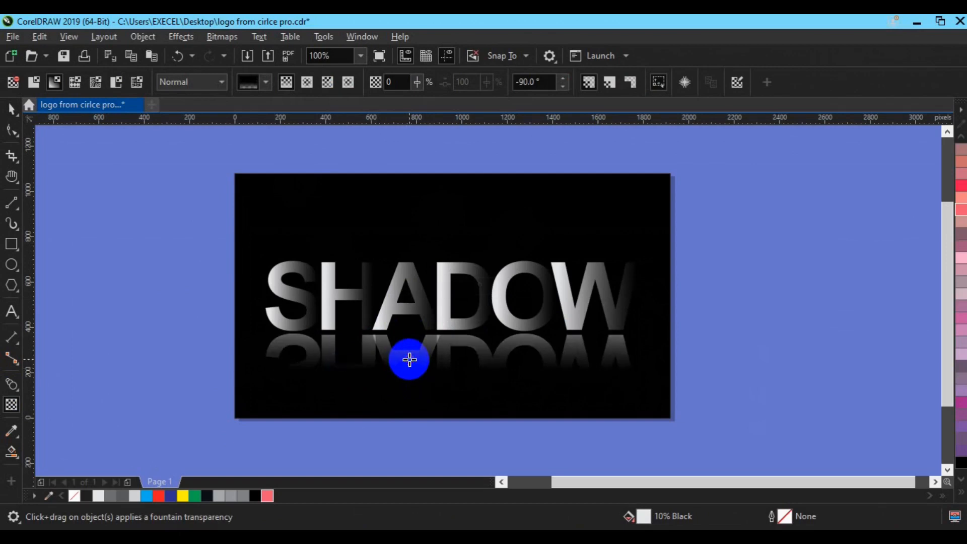
{"action": "left_click", "coordinate": [408, 359]}
{"action": "key", "text": "space"}
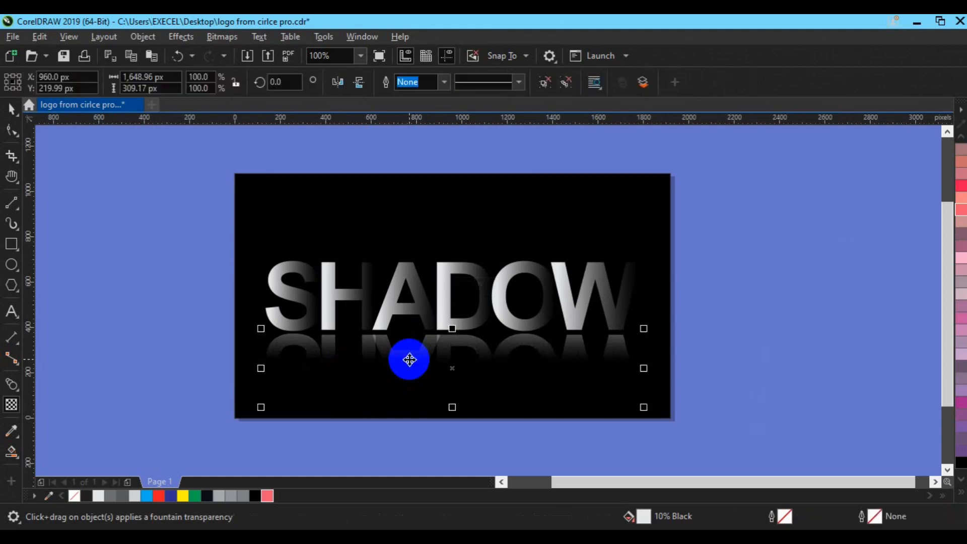
Step: Select the SHADOW text together with its reflection and group the two objects
{"action": "left_click_drag", "start_coordinate": [185, 207], "coordinate": [697, 414]}
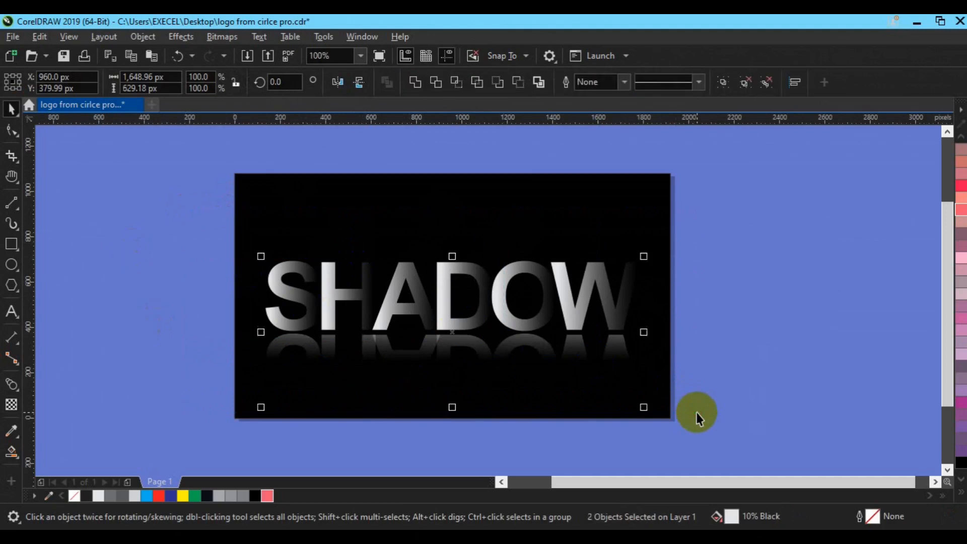
{"action": "key", "text": "ctrl+g"}
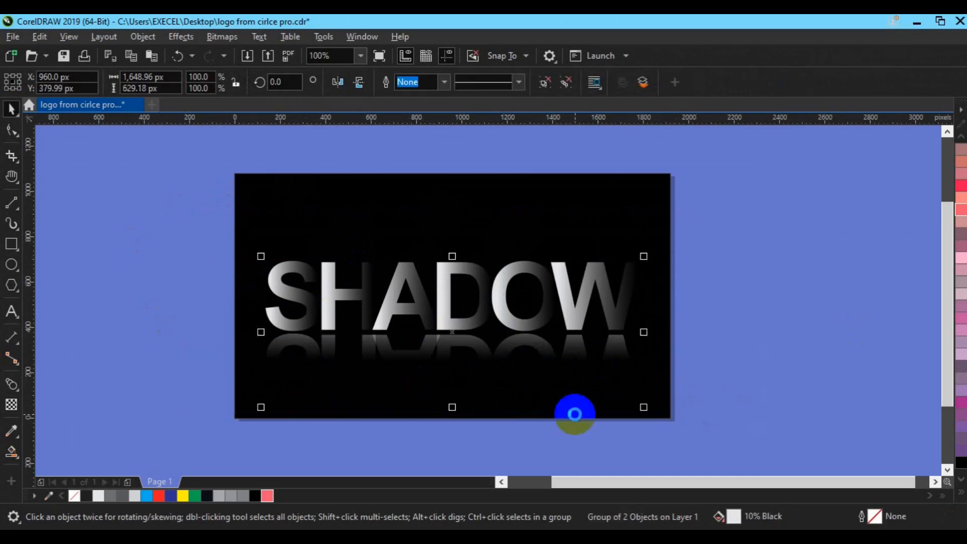
Step: Centre the grouped SHADOW text and reflection vertically on the page and nudge the group down 90 px to Y 450 px, leaving it deselected
{"action": "key", "text": "e"}
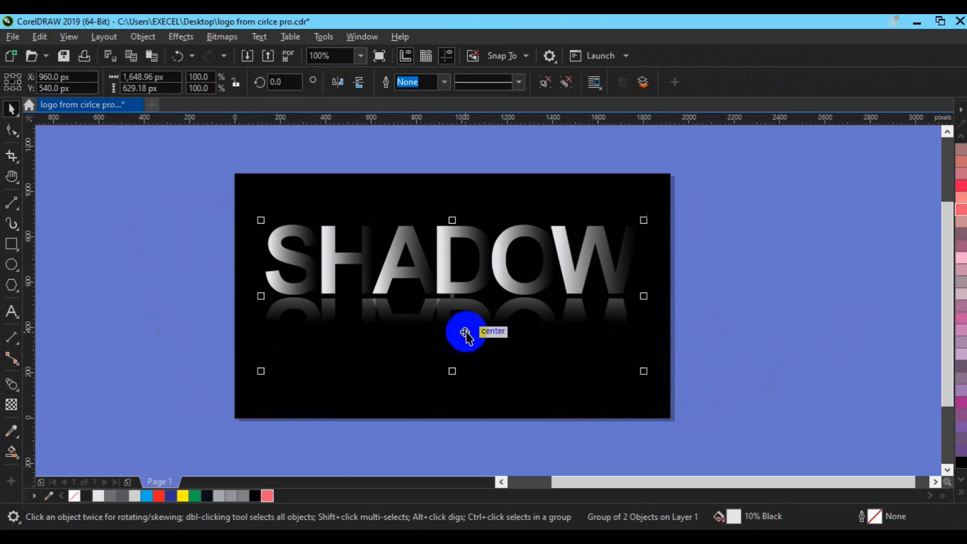
{"action": "key", "text": "Down"}
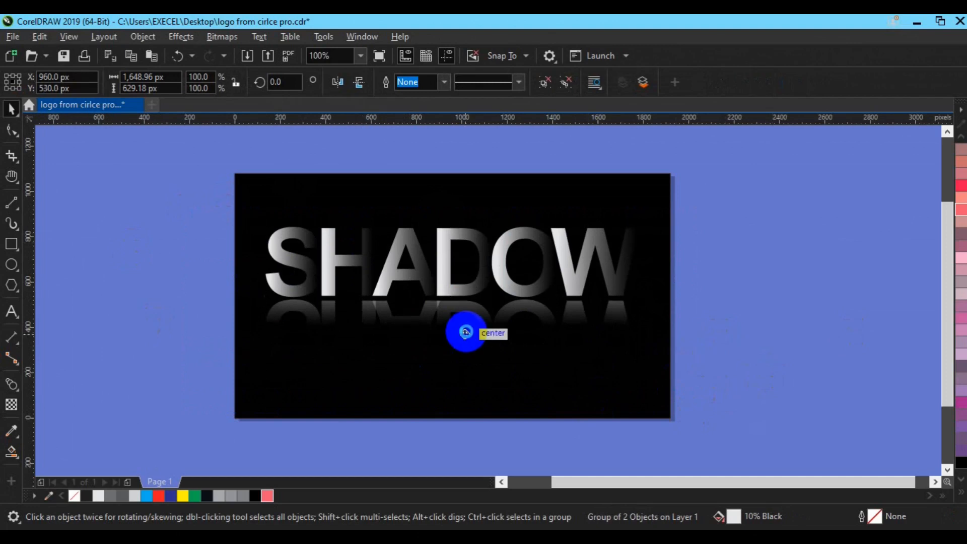
{"action": "key", "text": "Down"}
{"action": "key", "text": "Down"}
{"action": "key", "text": "Down"}
{"action": "key", "text": "Down"}
{"action": "key", "text": "Down"}
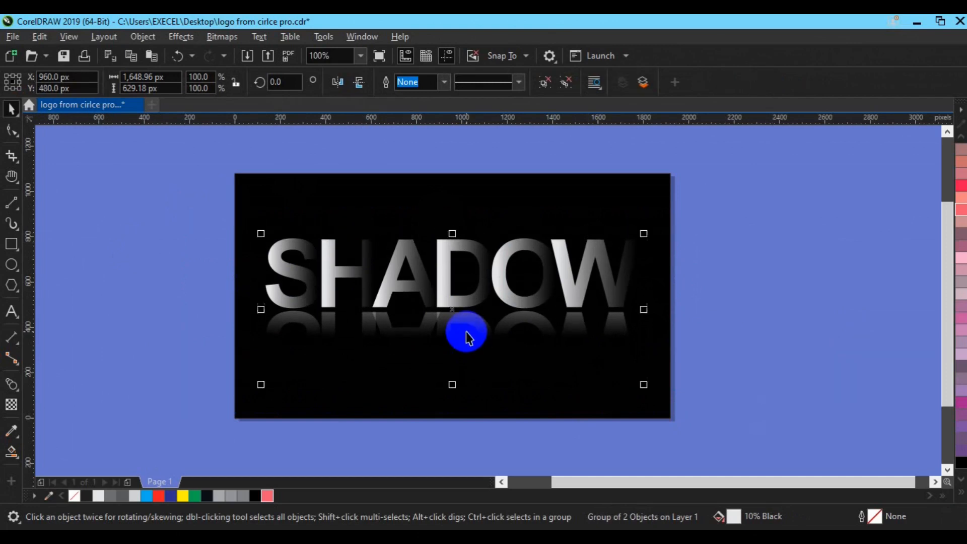
{"action": "key", "text": "Down"}
{"action": "key", "text": "Down"}
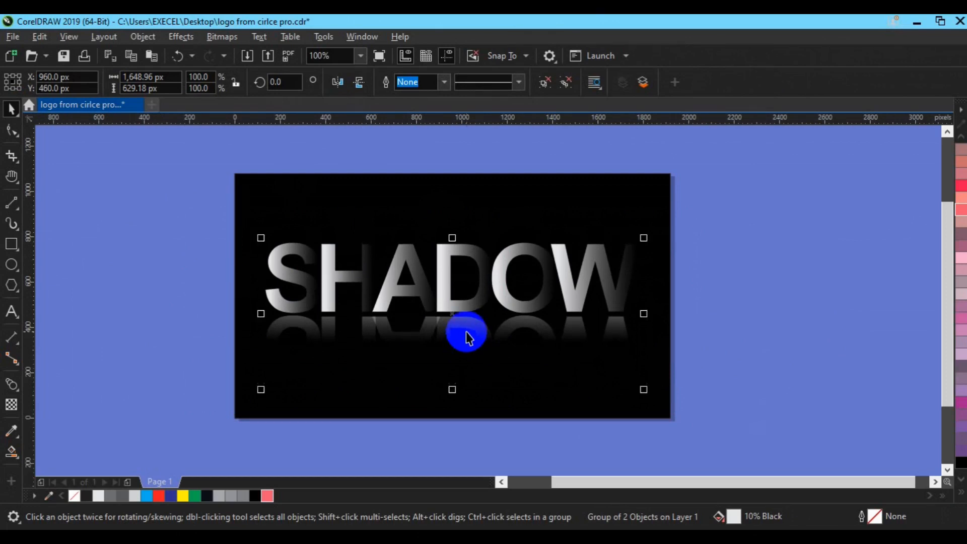
{"action": "key", "text": "Down"}
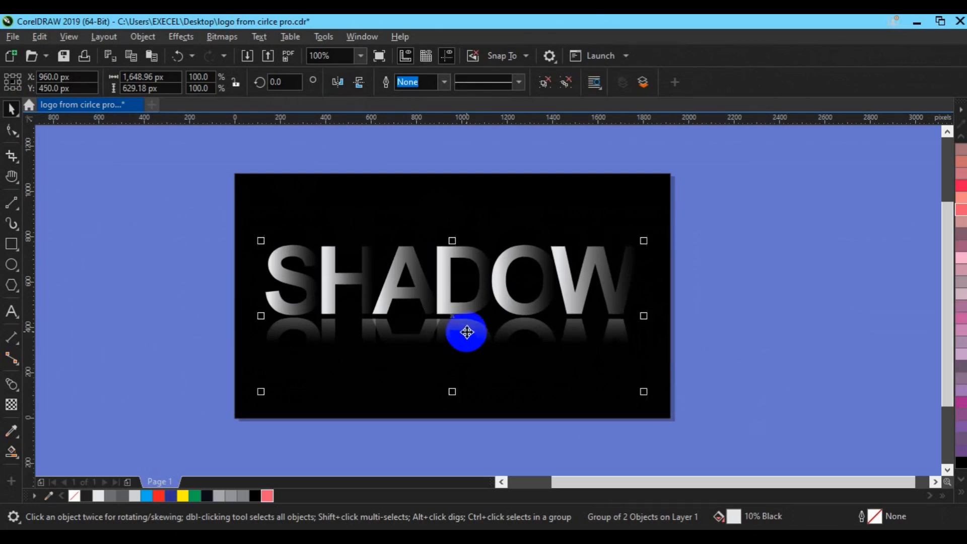
{"action": "left_click", "coordinate": [745, 308]}
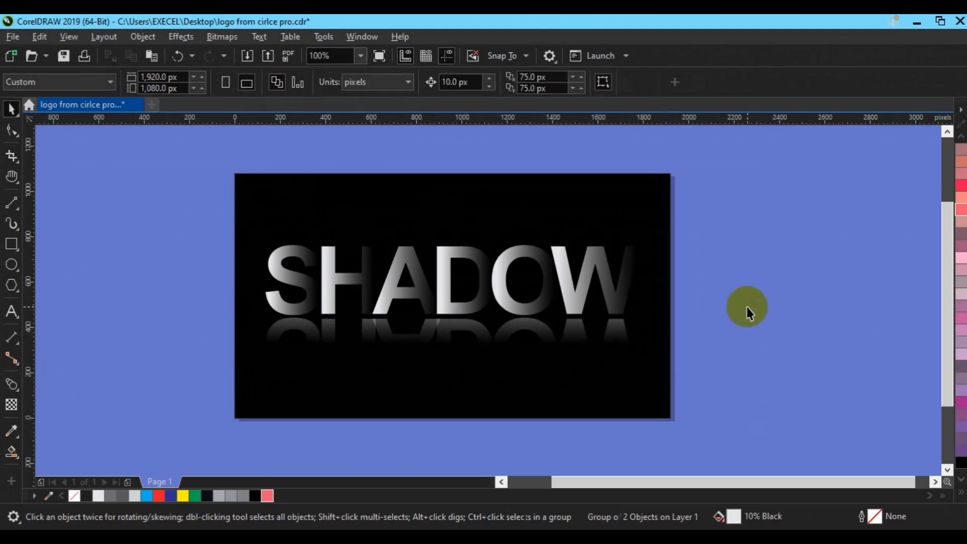